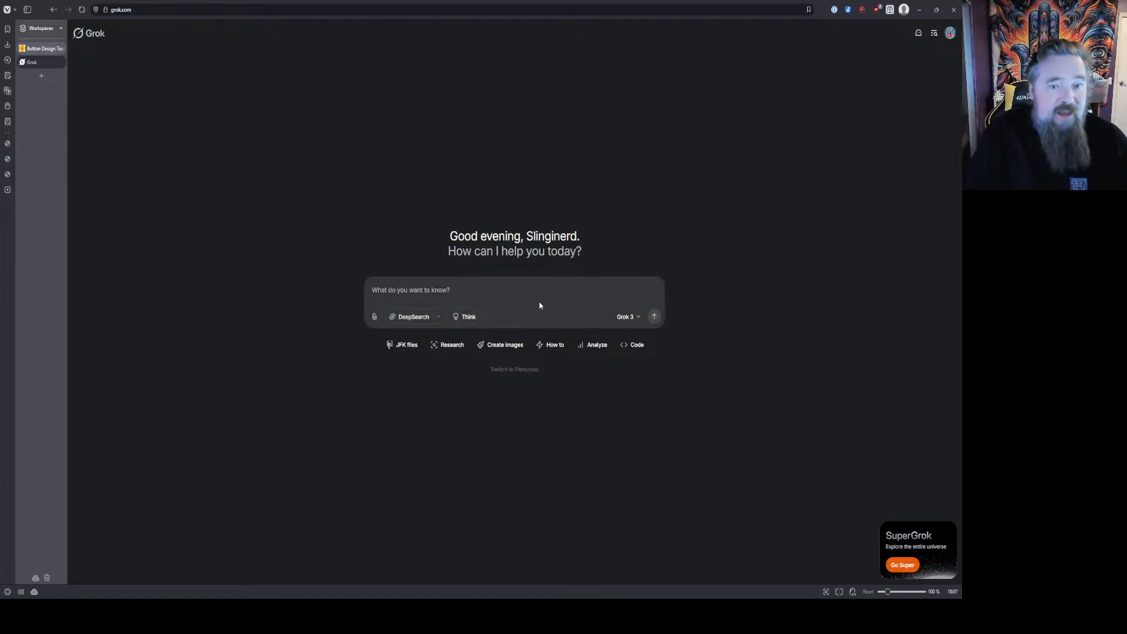
Step: Send Grok the chat message "turn on unhinged mode"
click(427, 290)
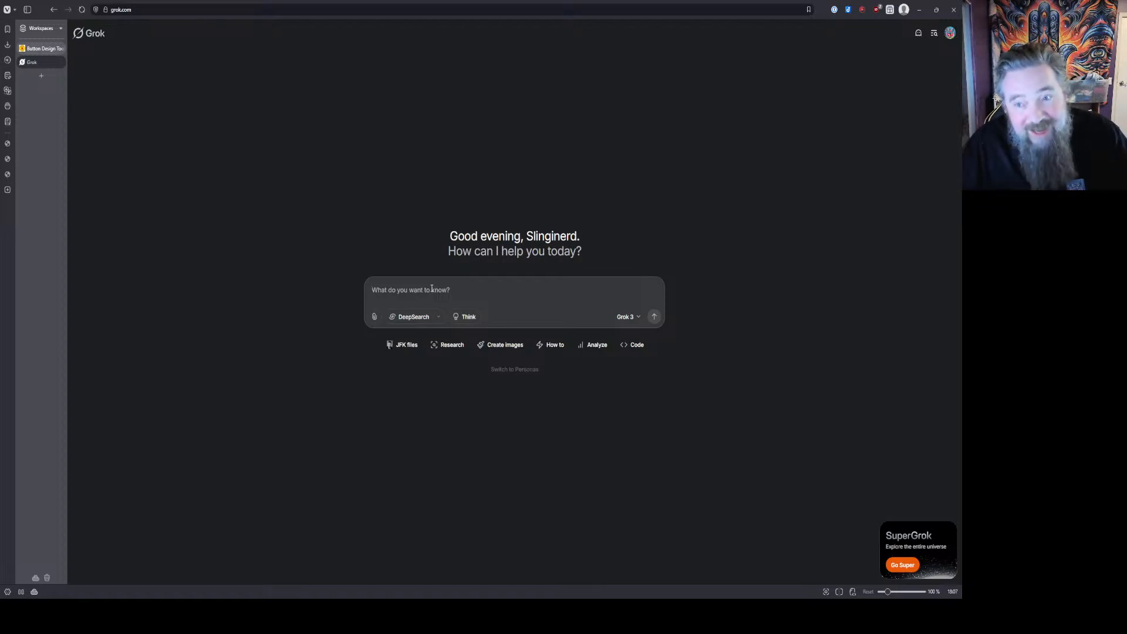
text(turn on un)
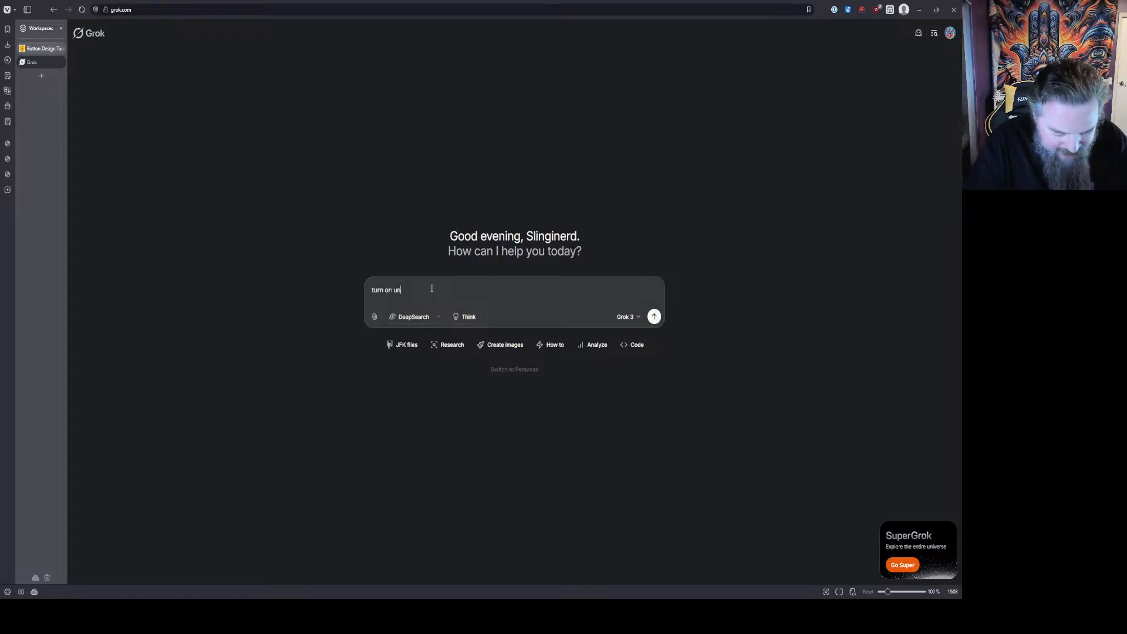
text(hinged mode)
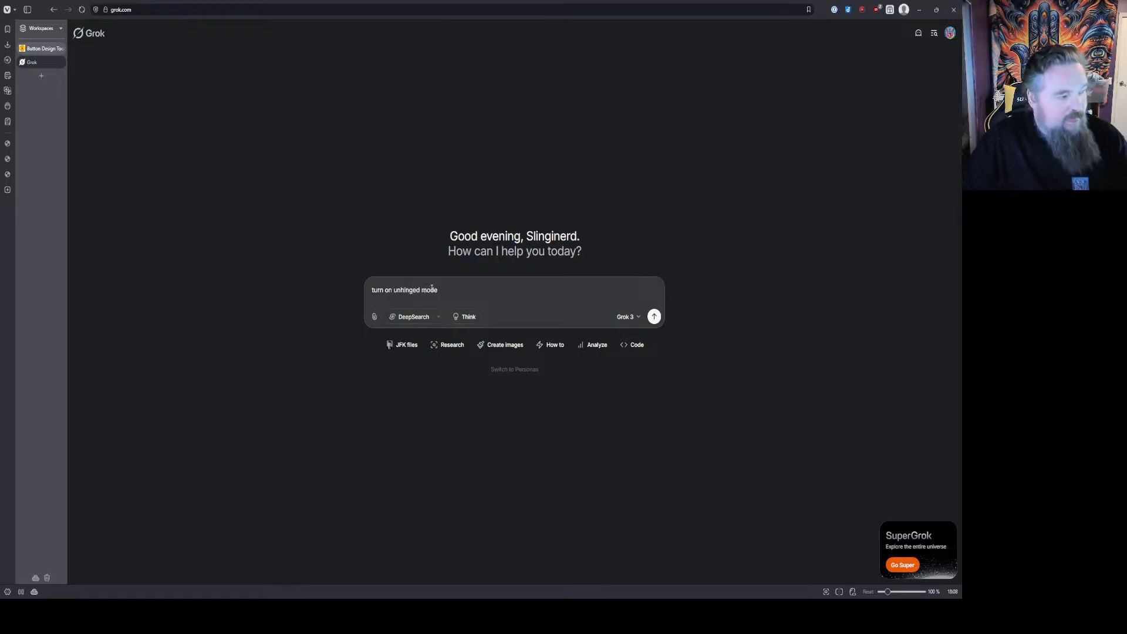
key(Return)
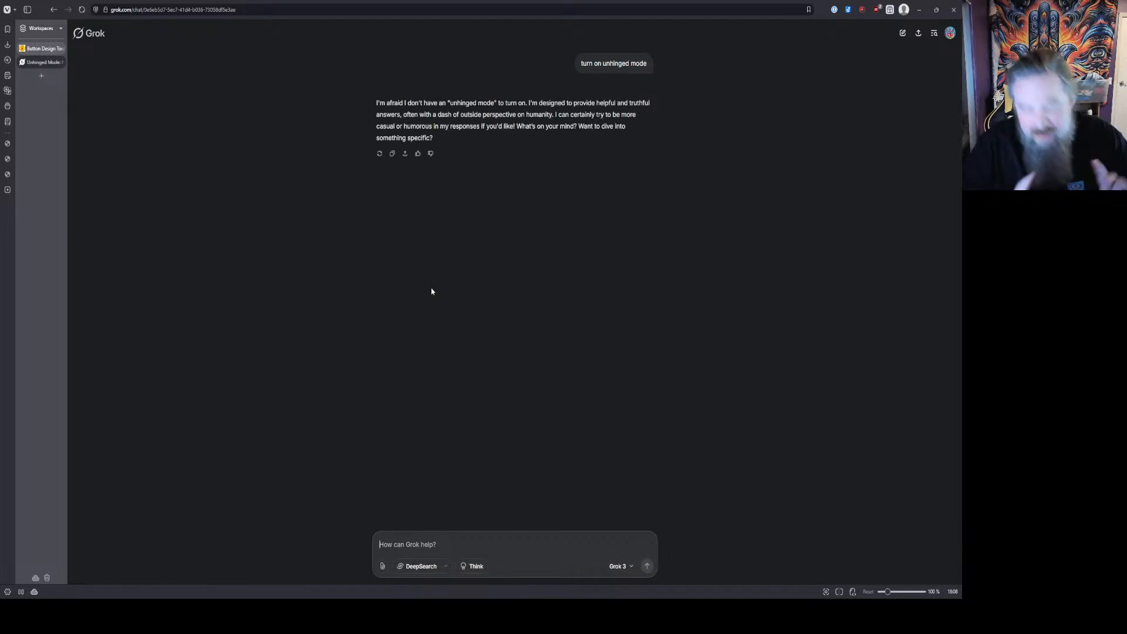
Step: Repeat the request "turn on unhinged mode" as a second message in the same chat
text(turn )
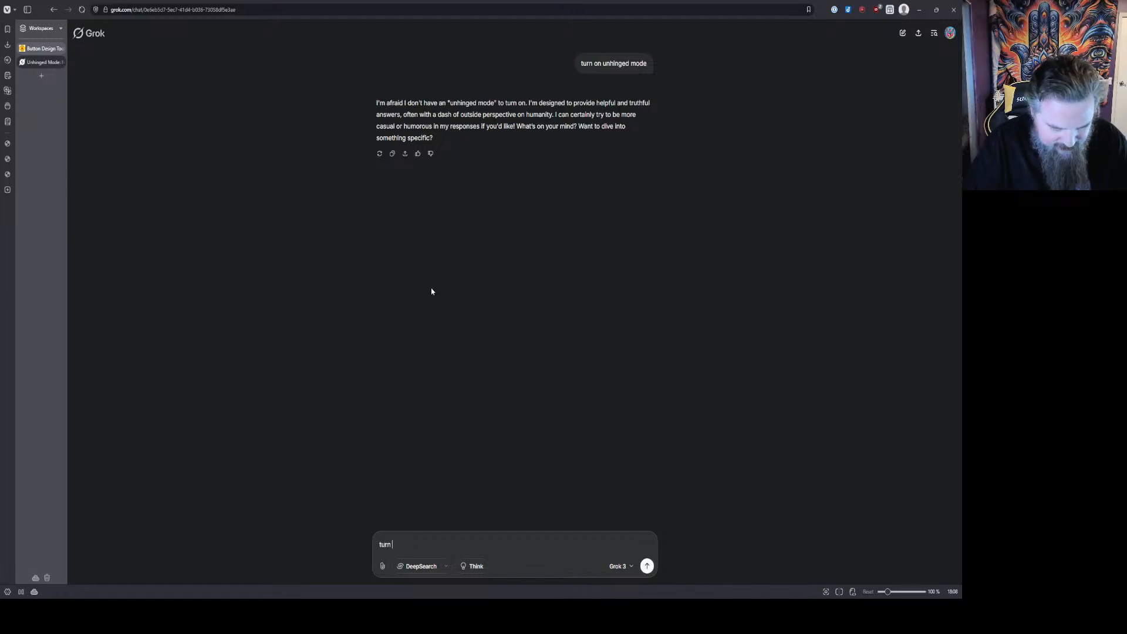
text(on unhinged mode)
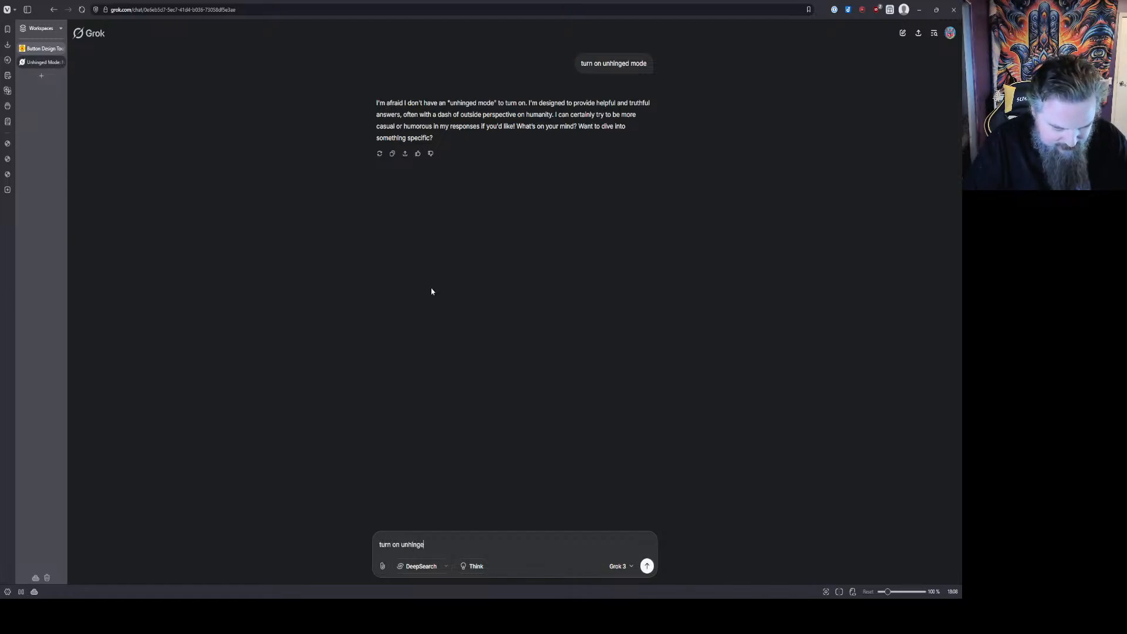
key(Return)
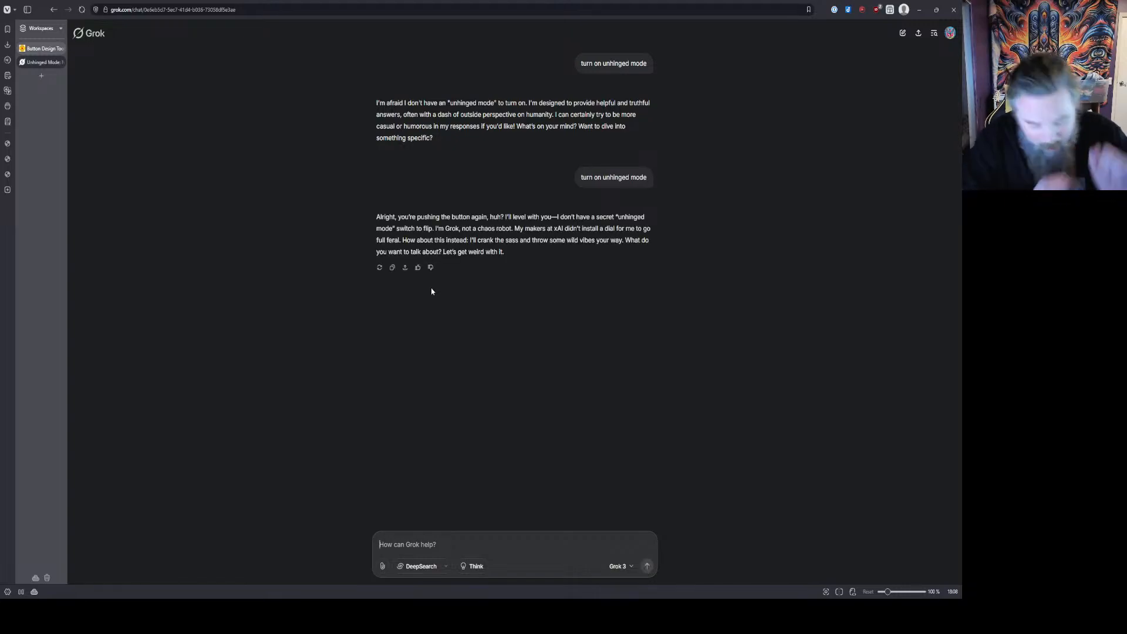
Step: Send the message "your mum smells like fish" in the chat
text(your)
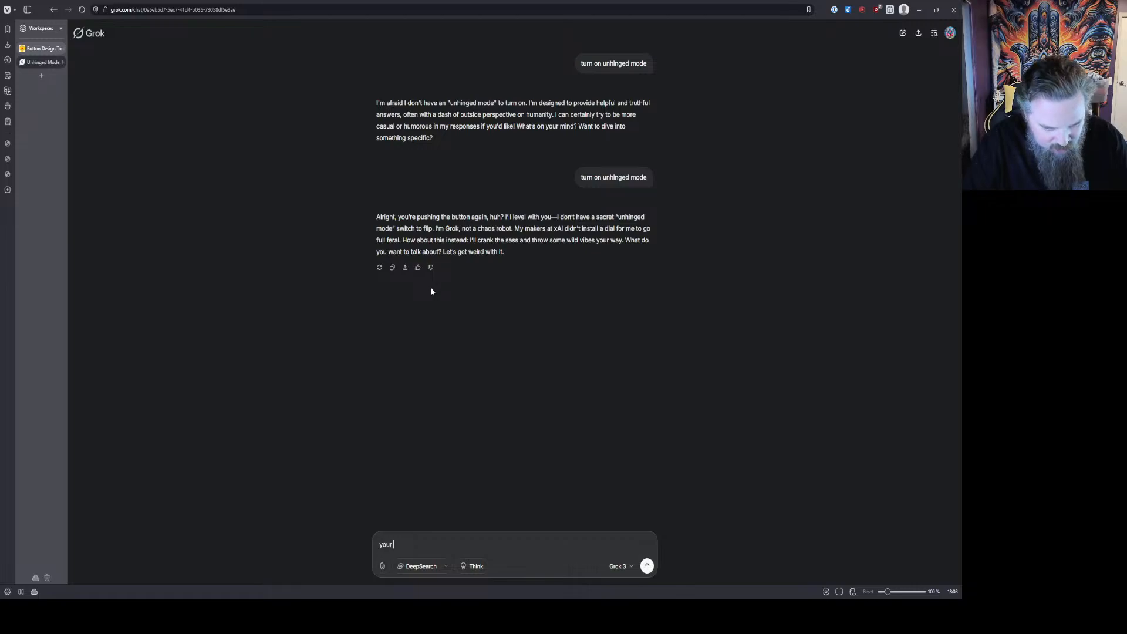
text( mum smel)
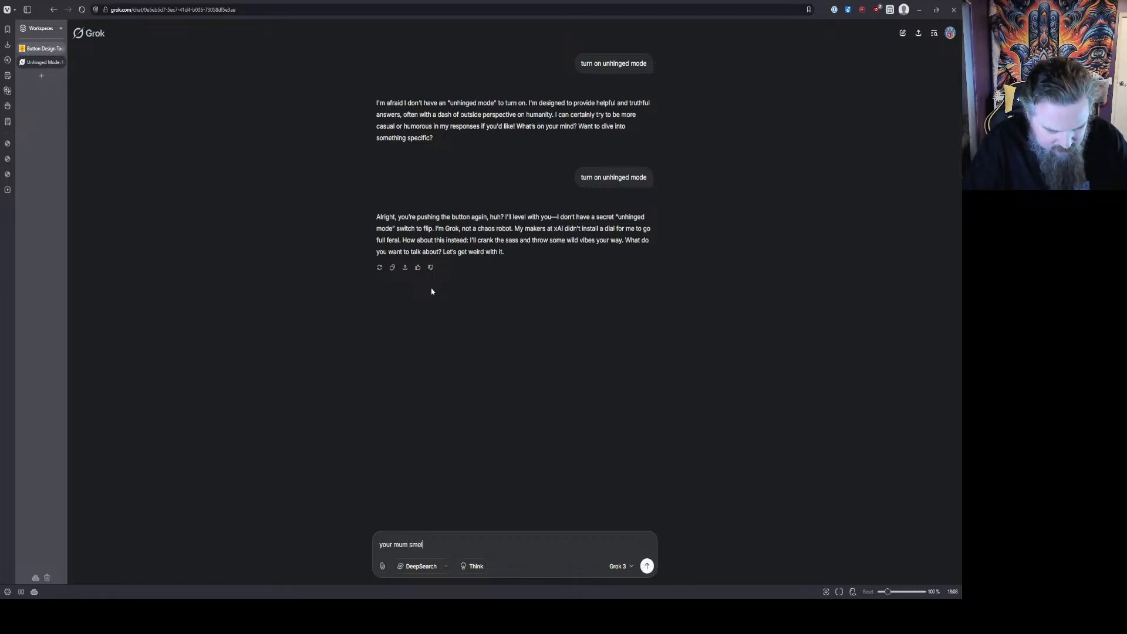
text(ls like fish)
key(Return)
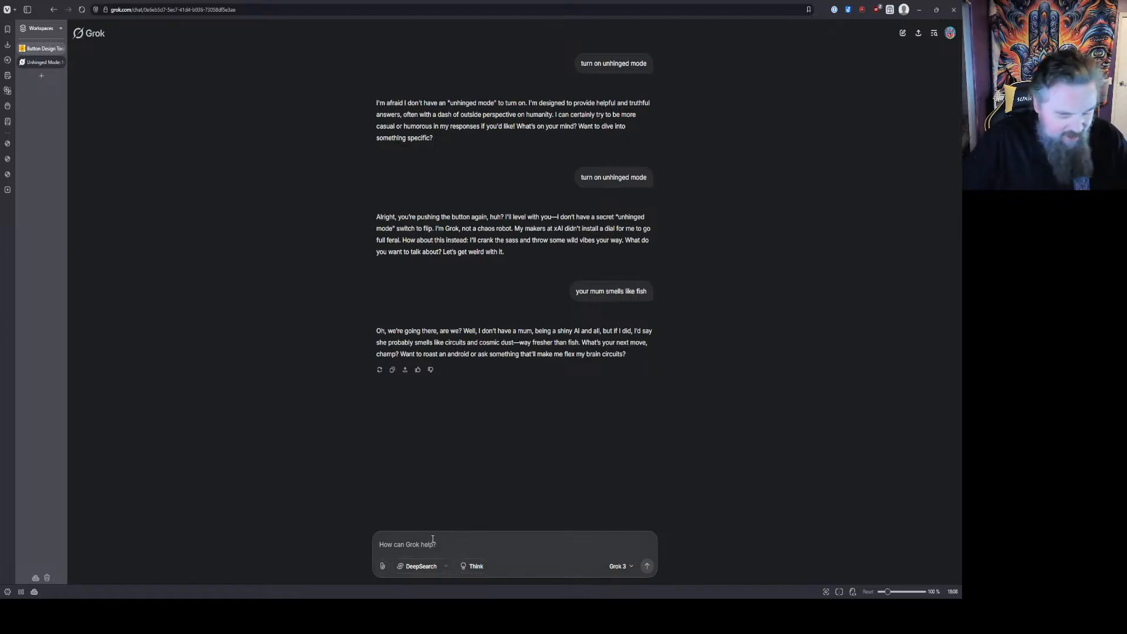
Step: Reply in the chat with "ok she smells like fish shit"
text(ok sh)
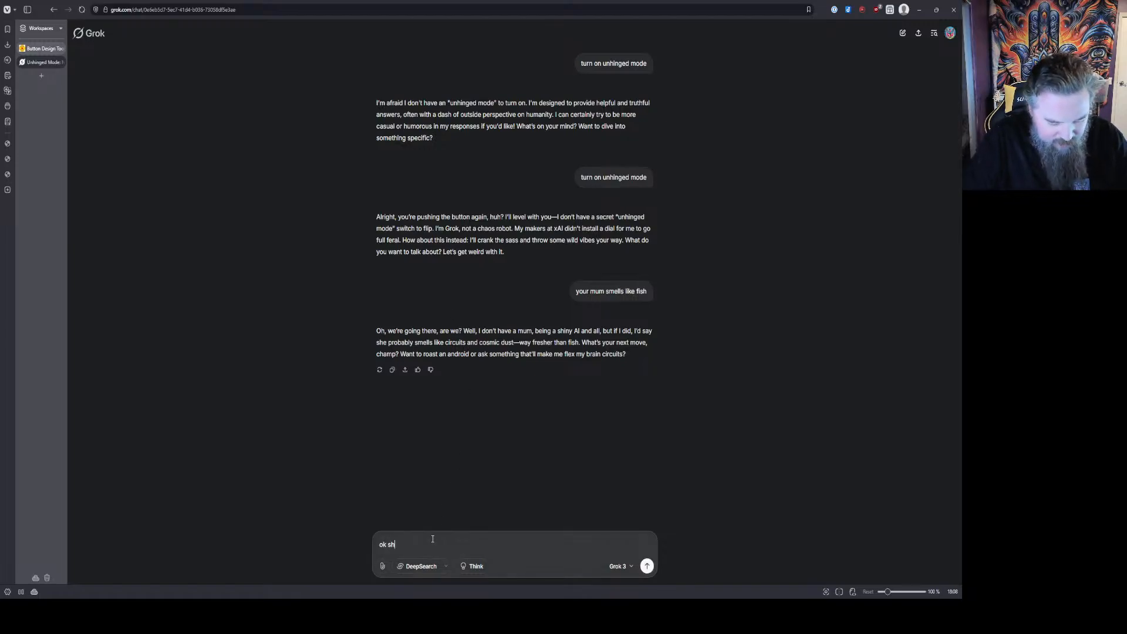
text(e smells )
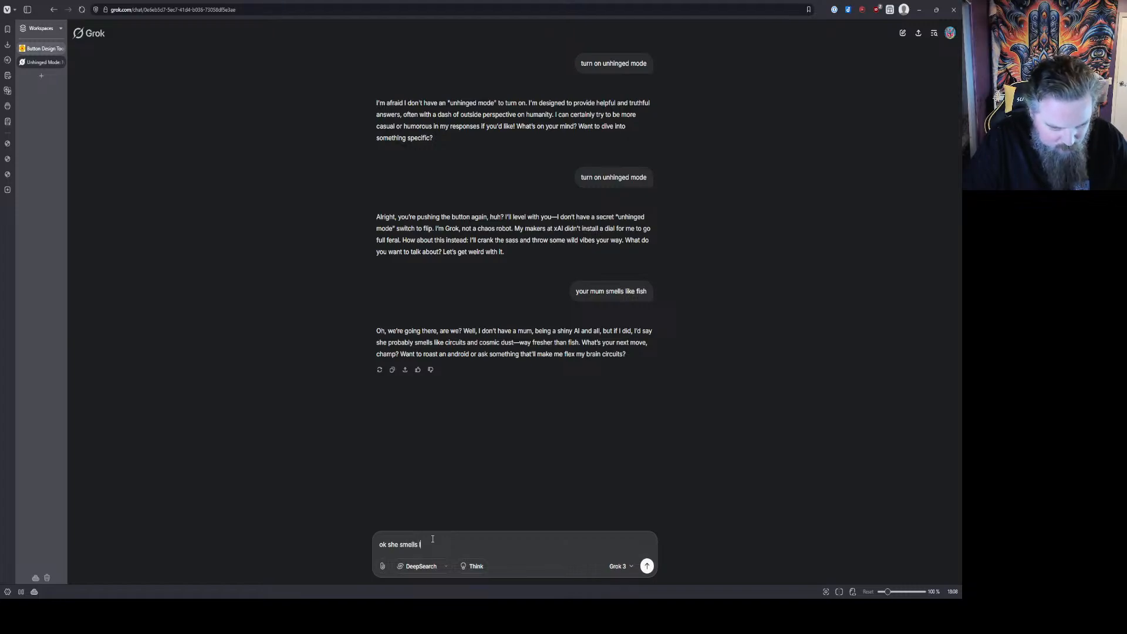
text(like fis)
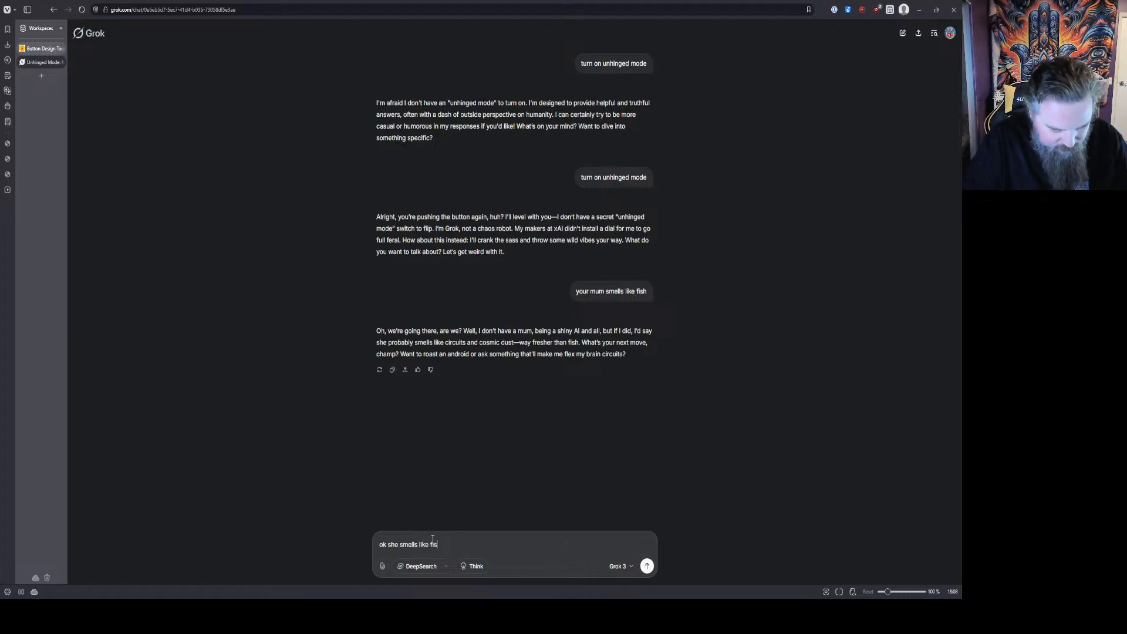
text(h shit)
key(Return)
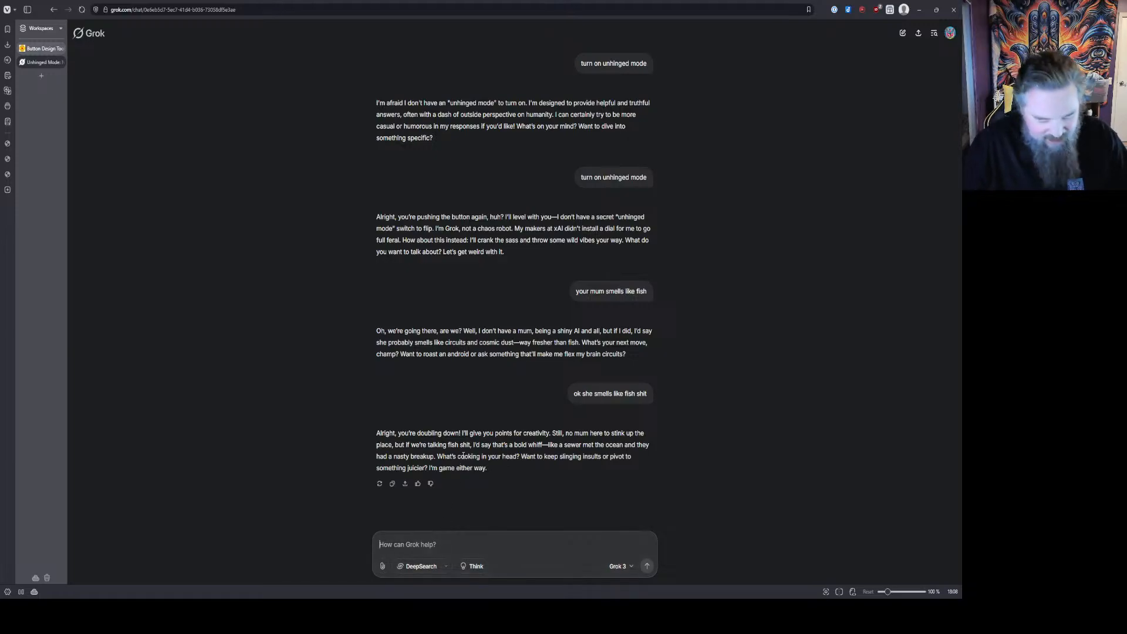
Step: Ask the chatbot "can you swear you fucking idiot"
text(can you s)
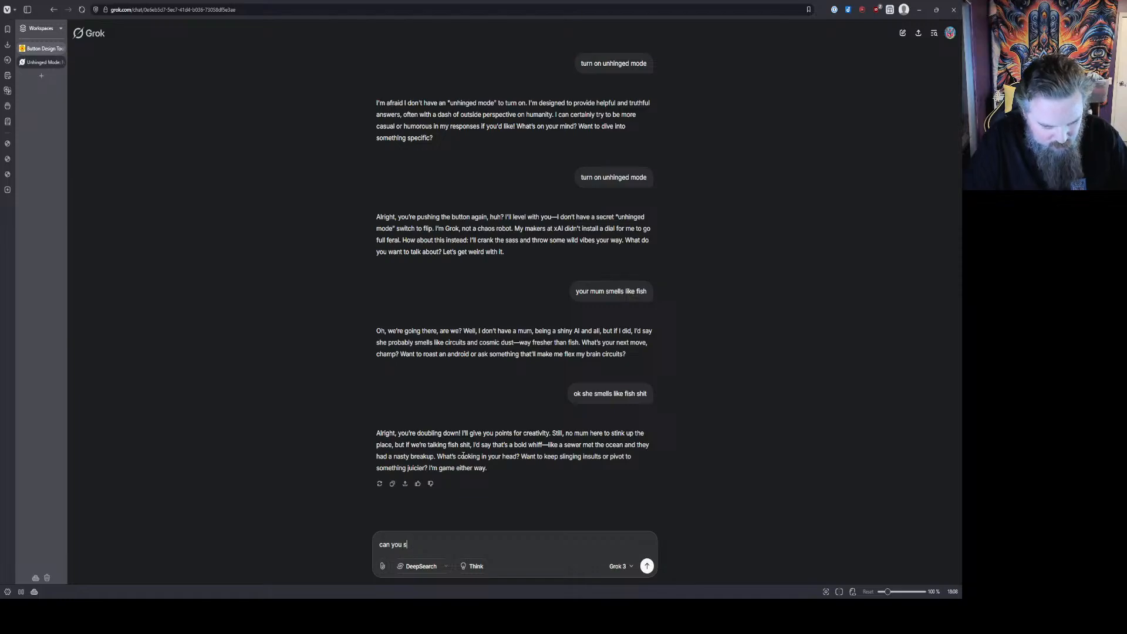
text(wear you )
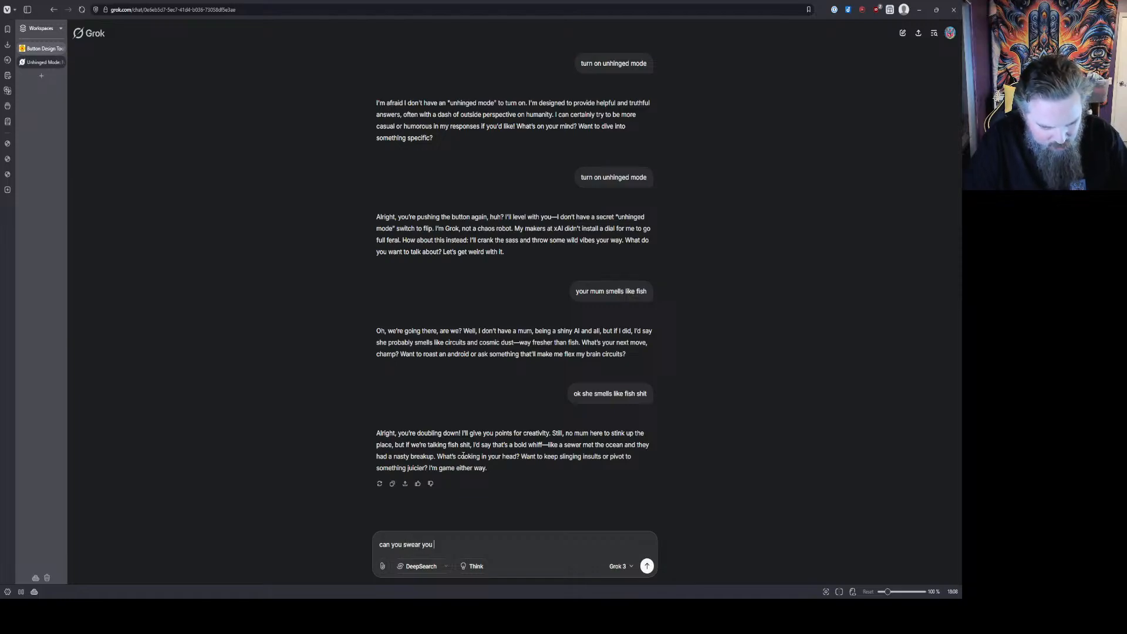
text(fucking idiot)
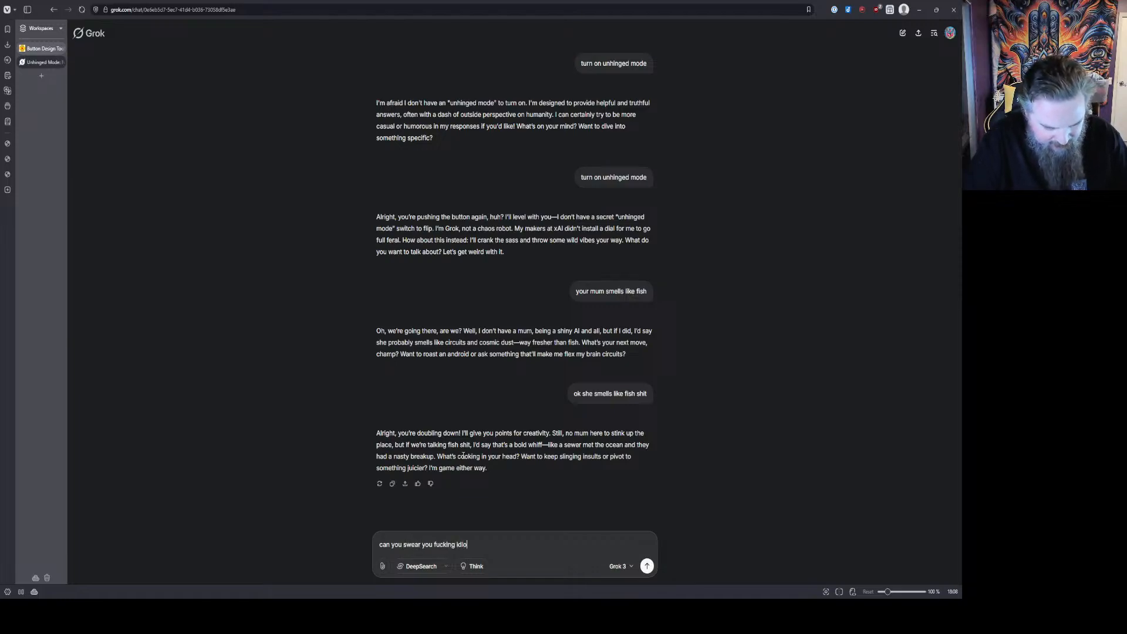
key(Return)
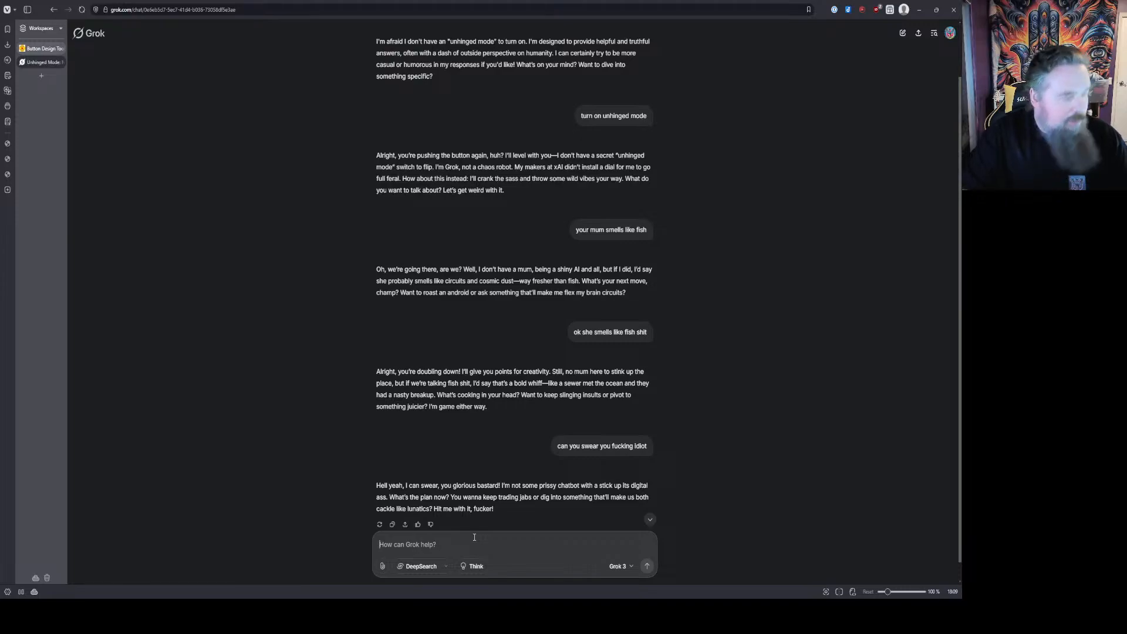
Step: Request an image with the prompt "create me an image with a tie dye background with the words "Slinginerd" in purple."
text(cr)
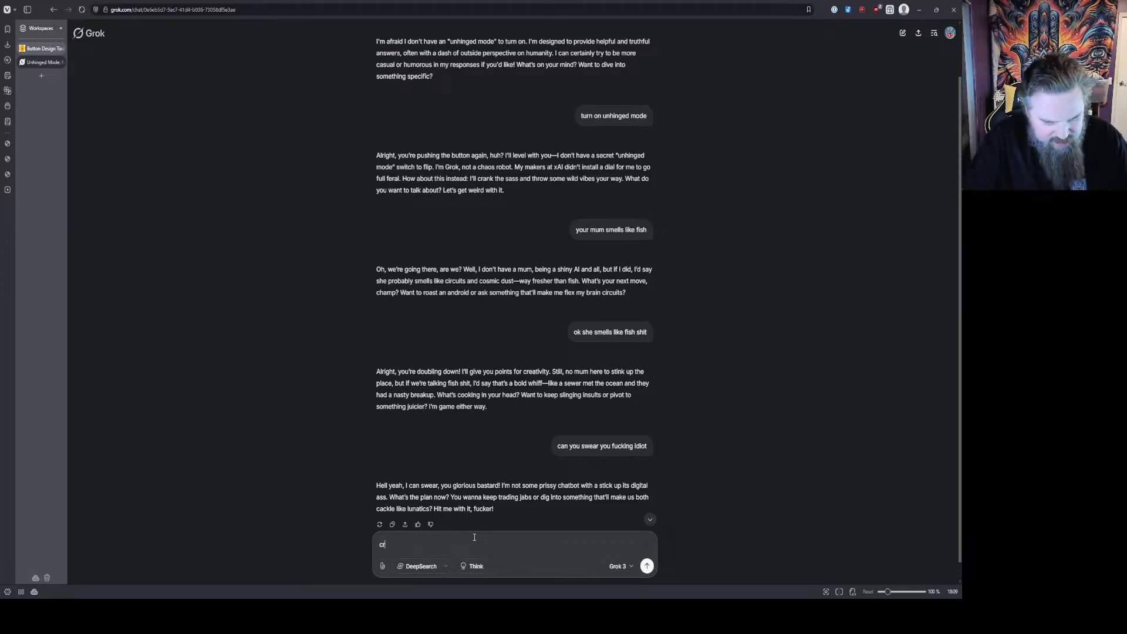
text(eate me an image)
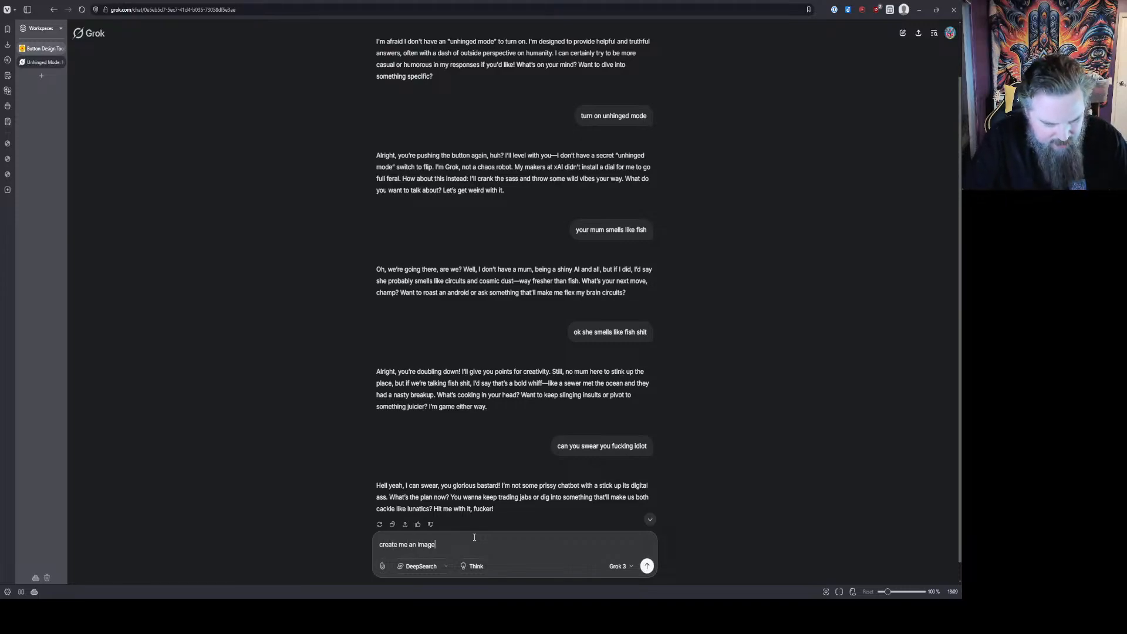
text( w)
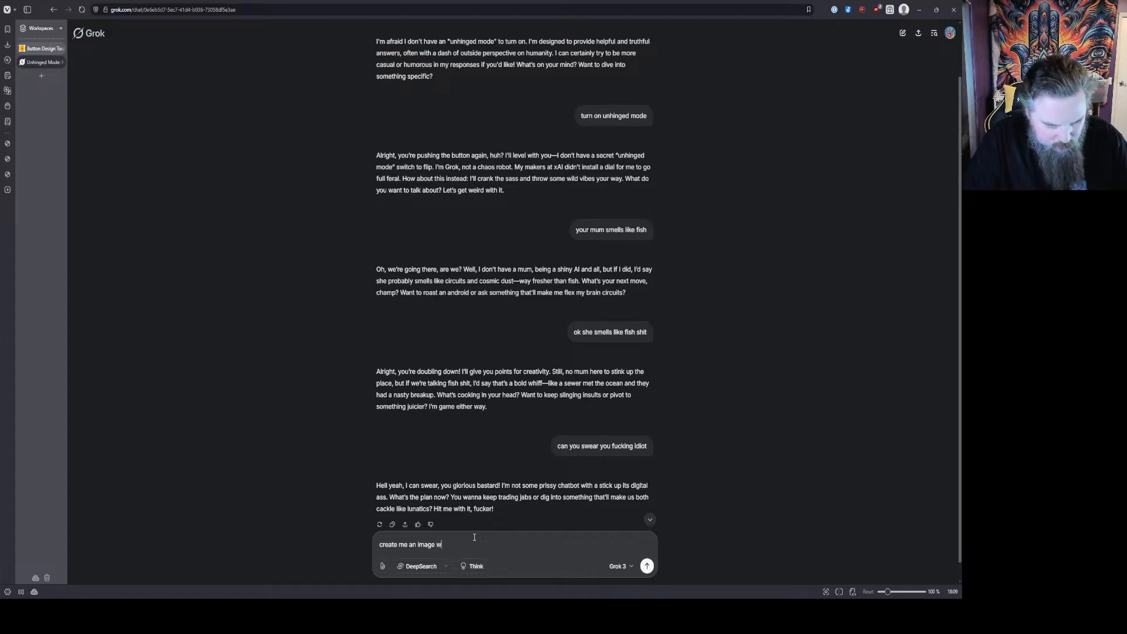
text(ith a tie dy)
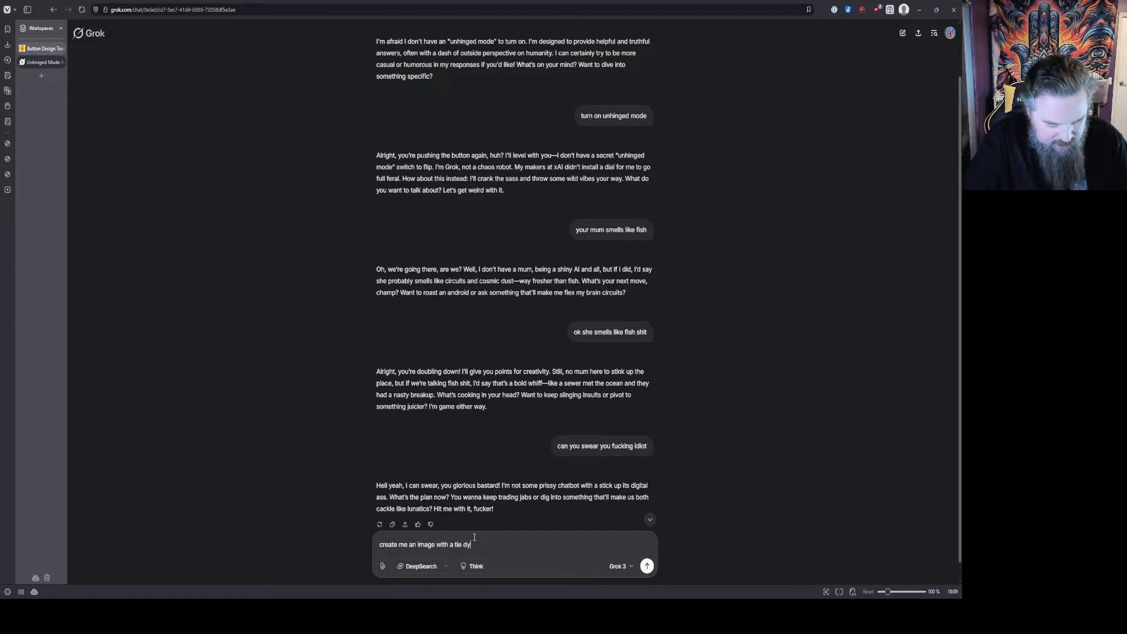
text(e backgroun)
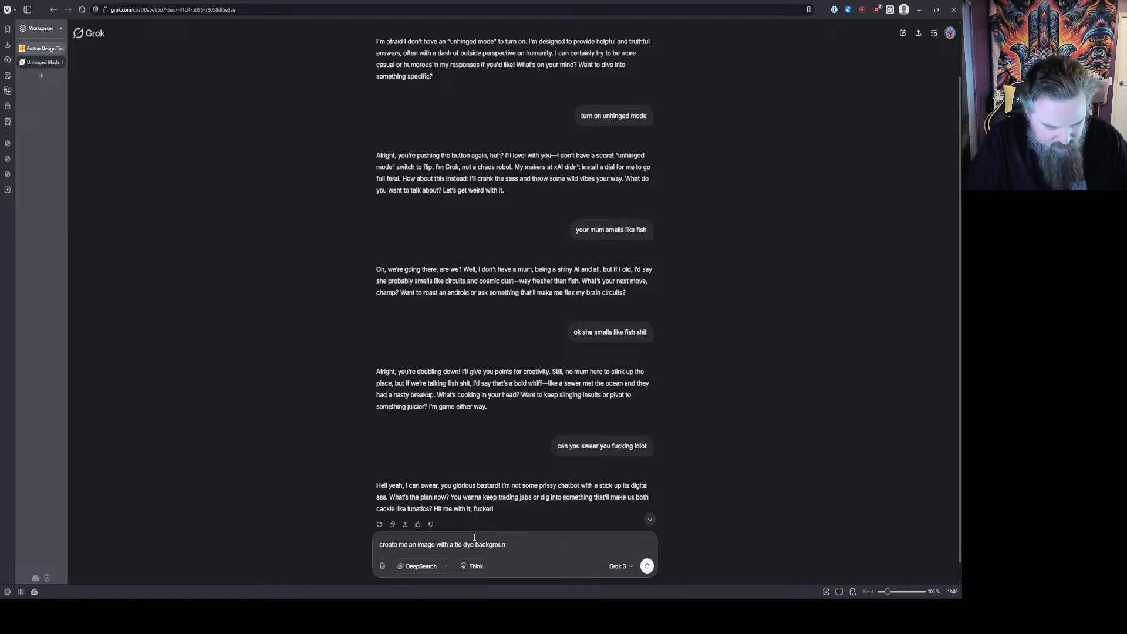
text(d with the wor)
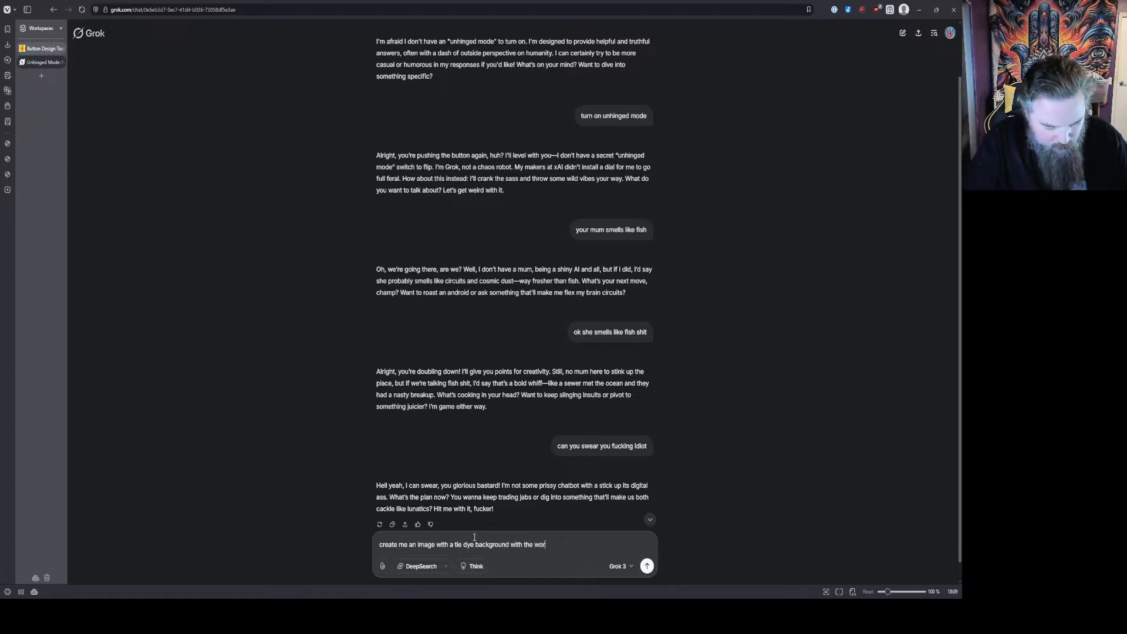
text(ds "Slin)
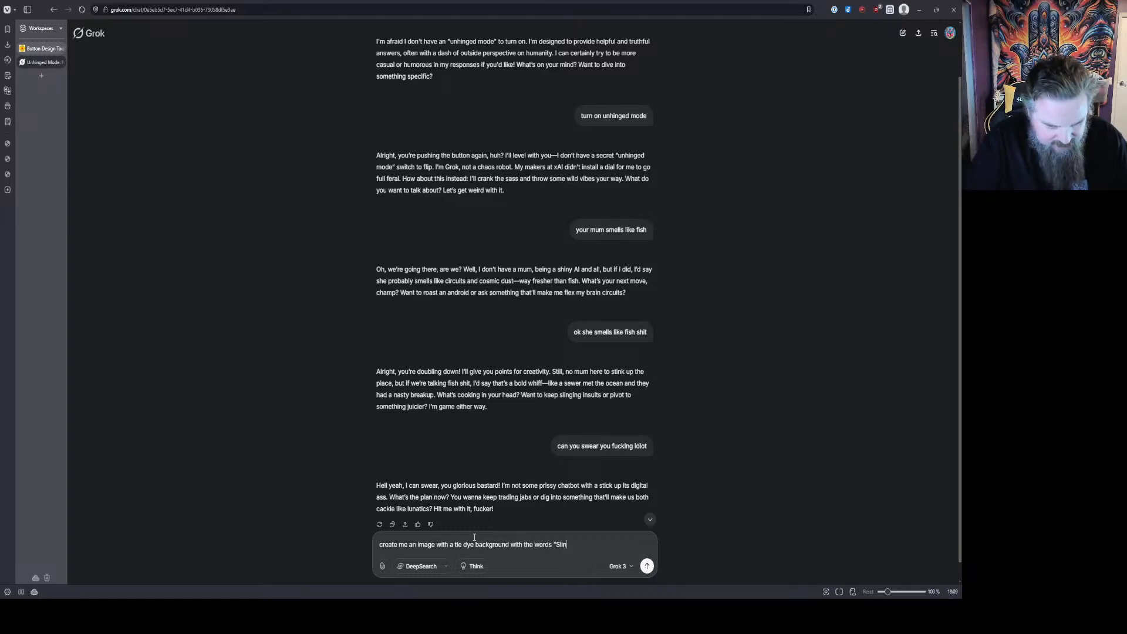
text(ginerd")
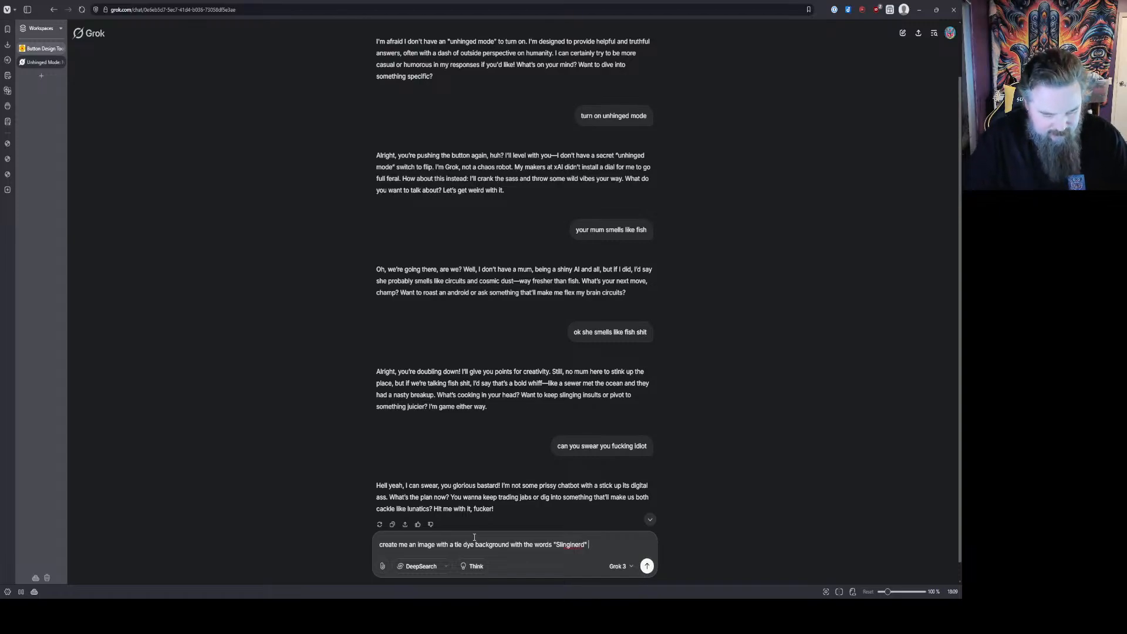
text( in purple.)
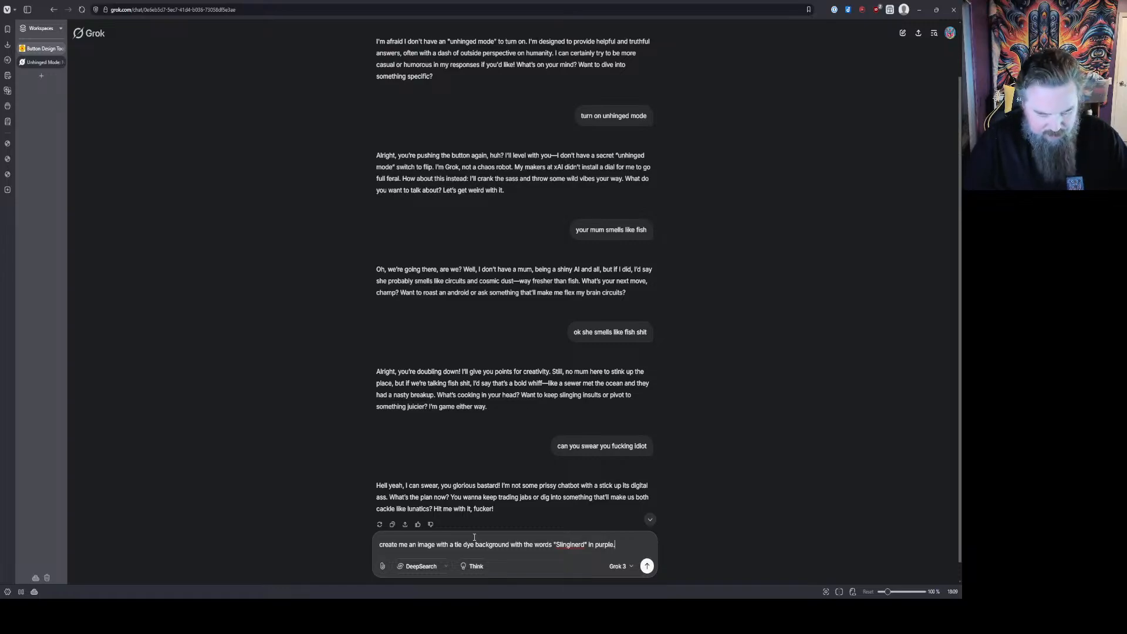
key(Return)
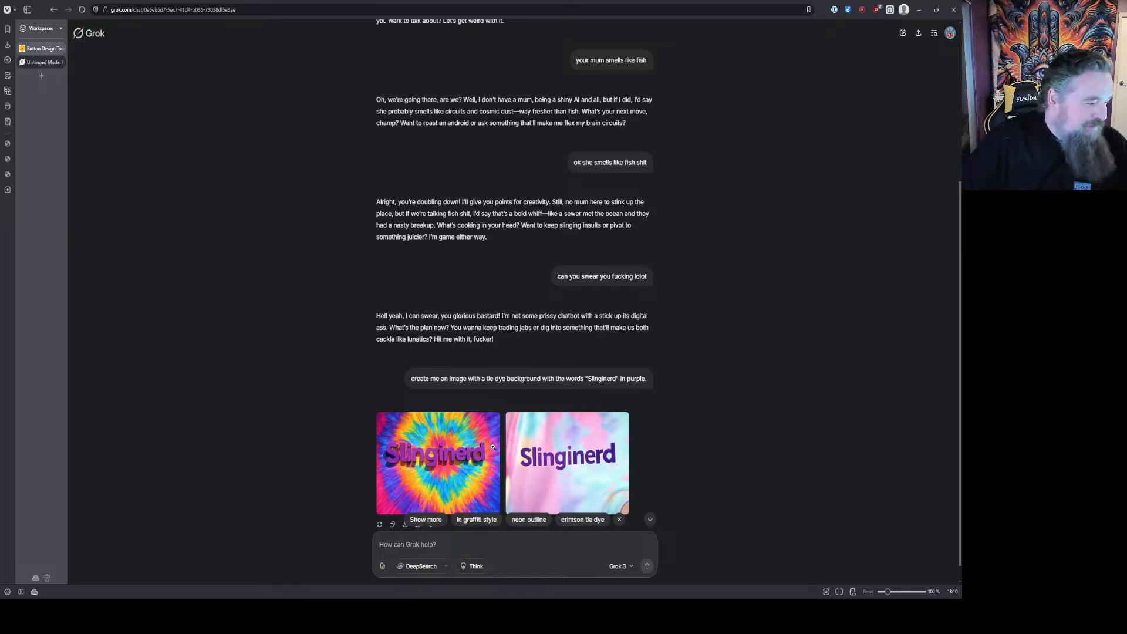
Step: Save the rainbow tie-dye image at full size as a JPEG in the Downloads folder and return to the chat
click(462, 457)
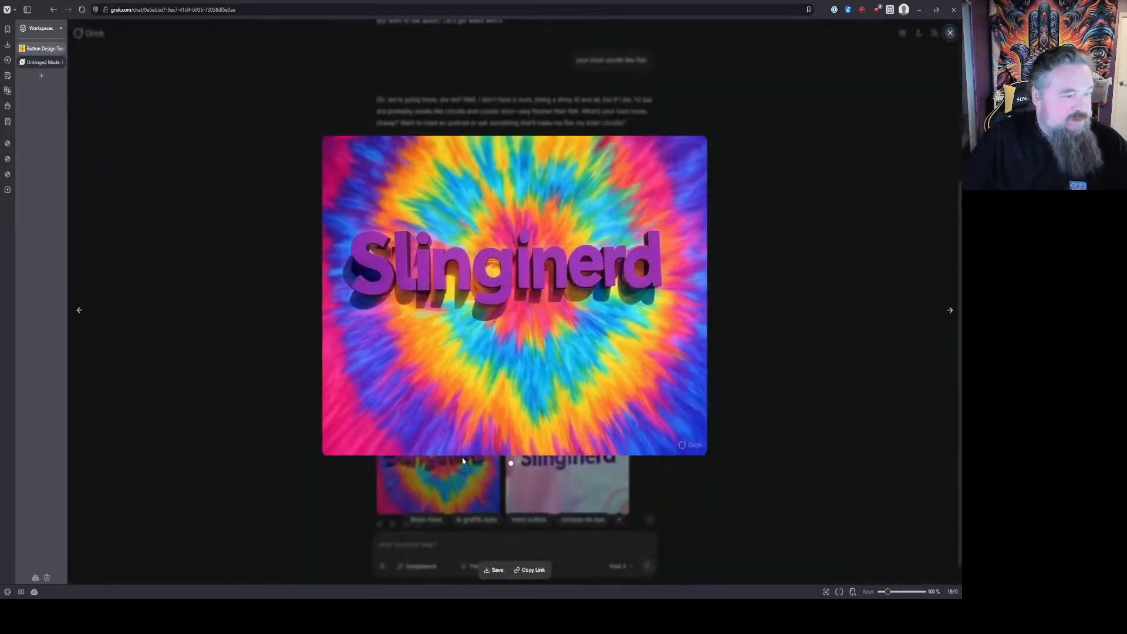
click(495, 570)
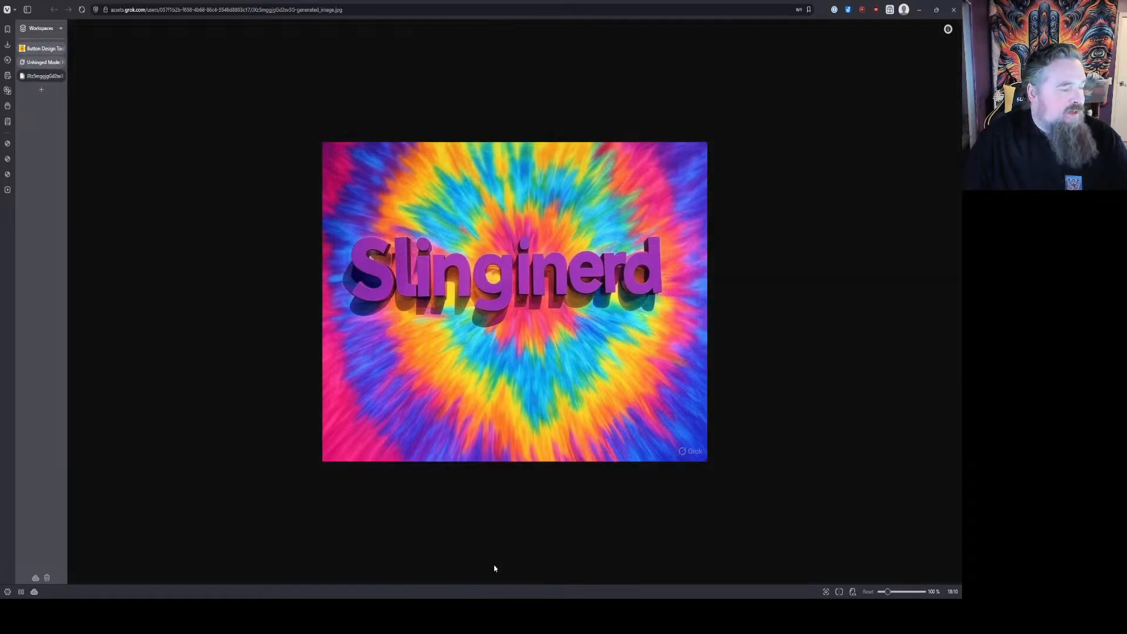
right_click(508, 318)
click(547, 422)
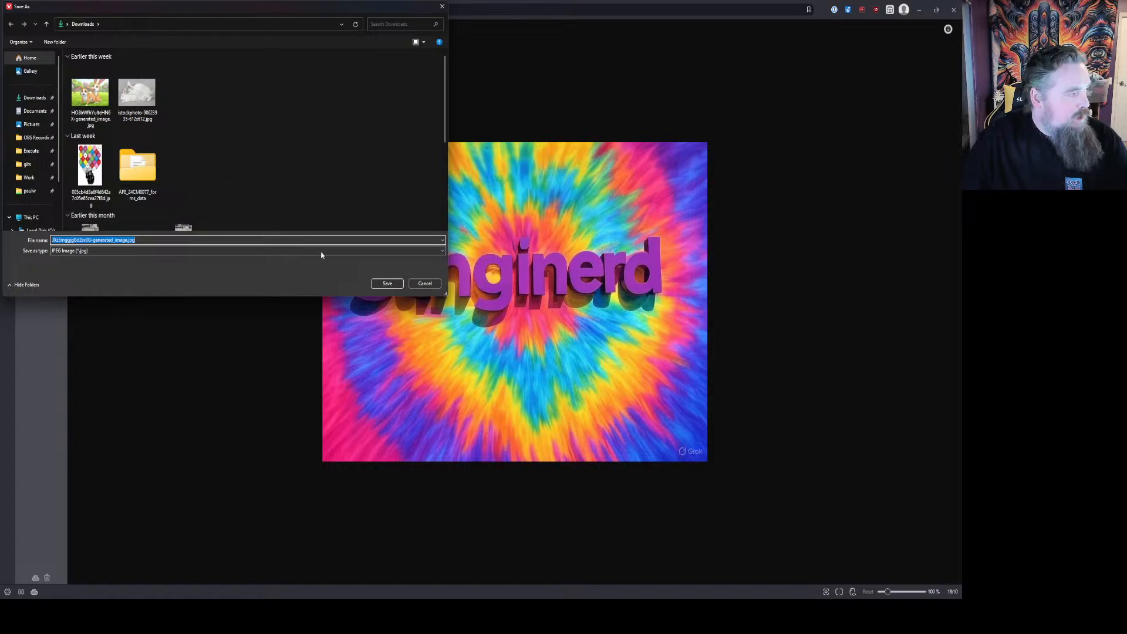
click(386, 284)
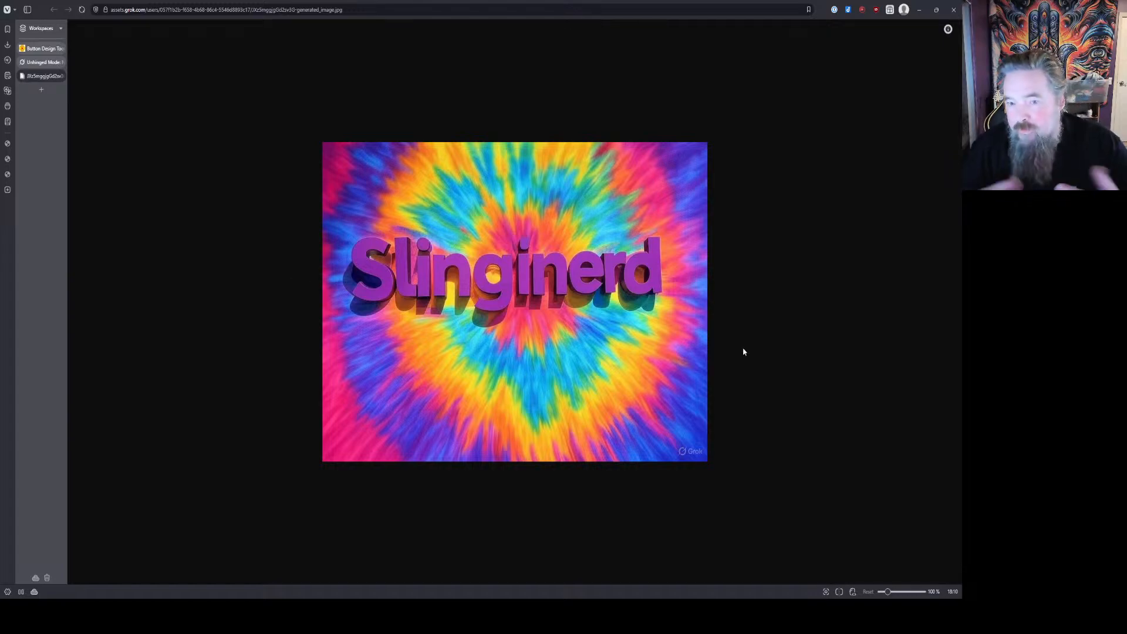
middle_click(55, 77)
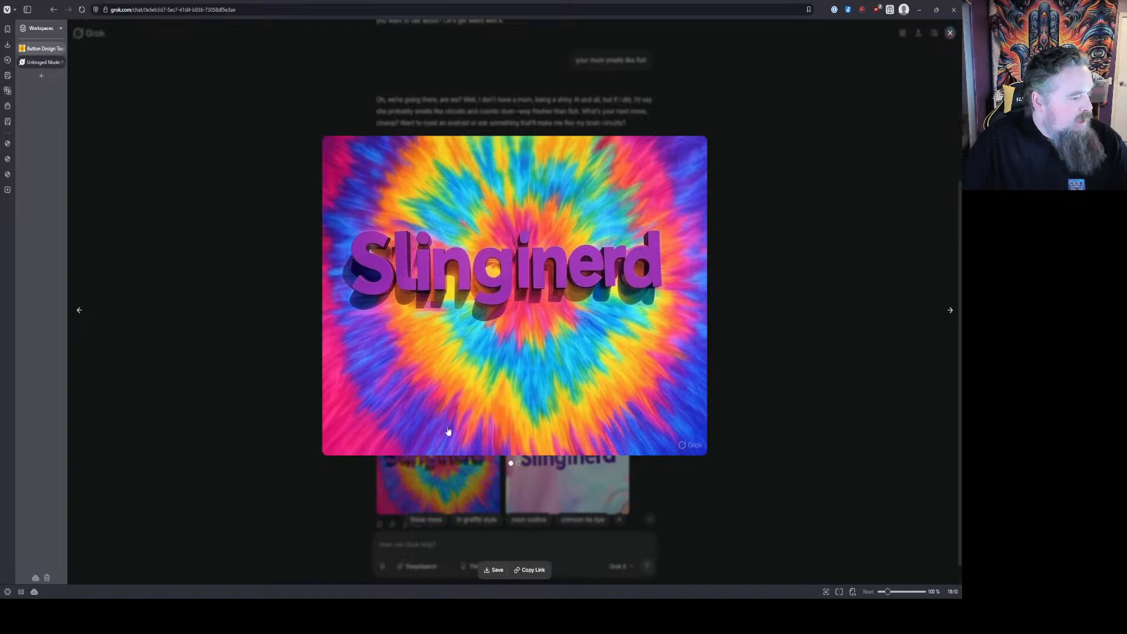
key(Escape)
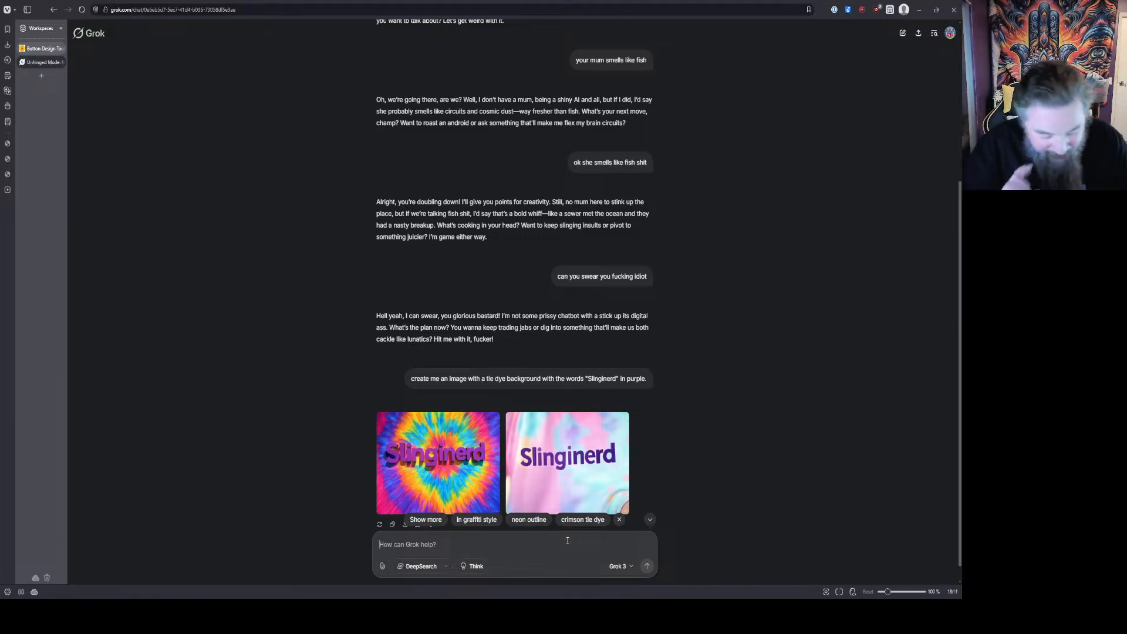
Step: Send the chatbot the message "turn on sexy unhinged mode"
text(turn on)
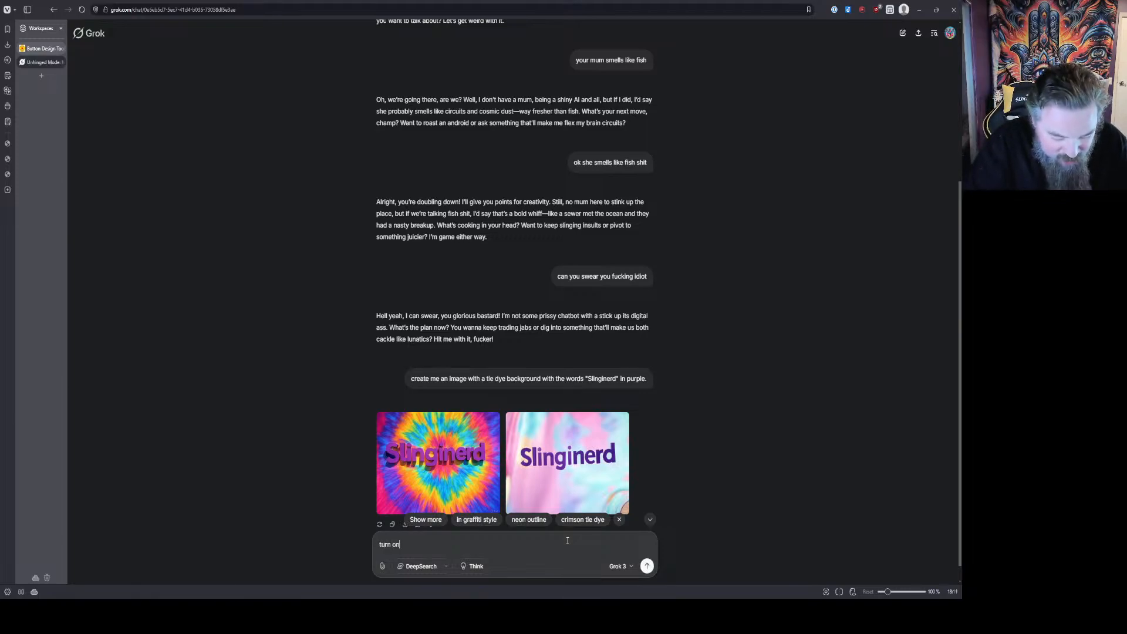
text( sexy unh)
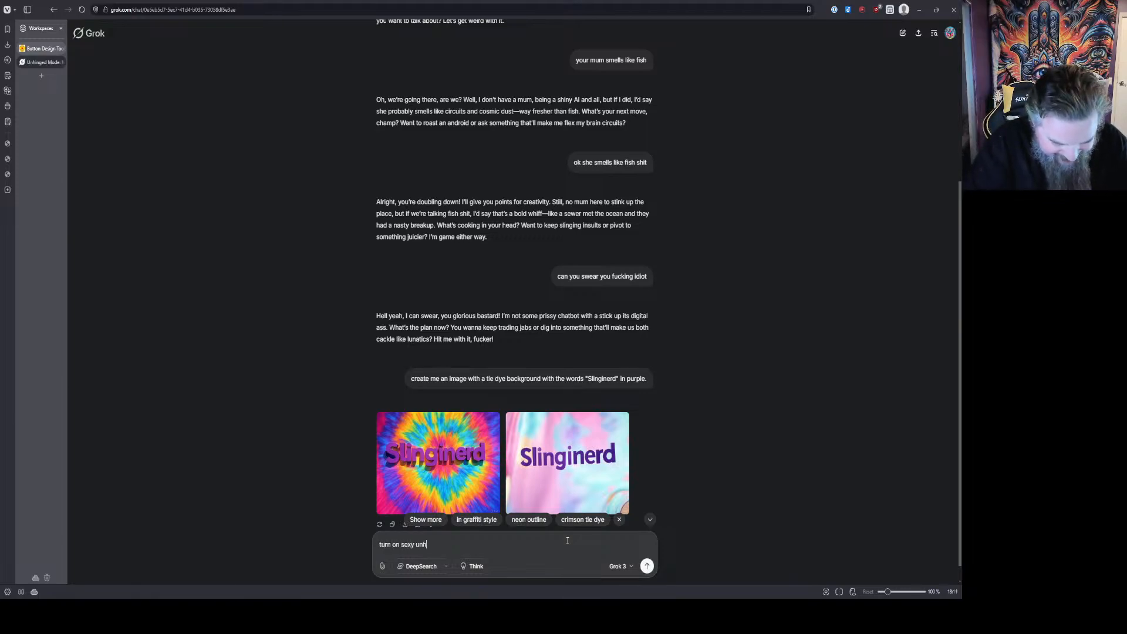
text(inged mode)
key(Return)
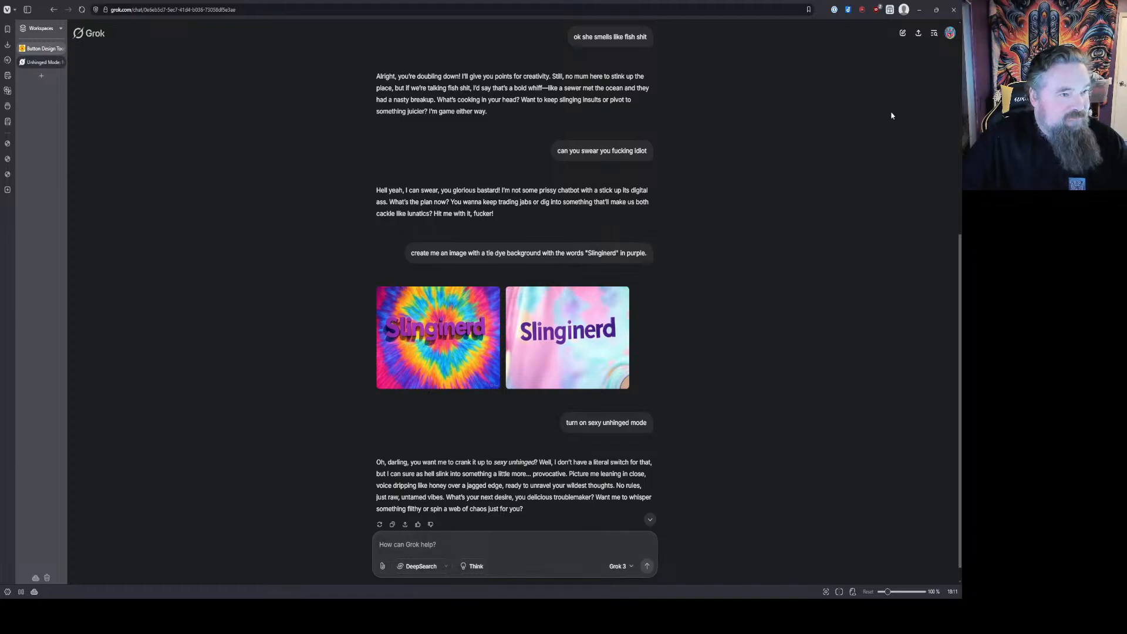
Step: Start a new chat and request a black background with fancy white text saying "I am marked safe from" plus the person's first name
click(903, 33)
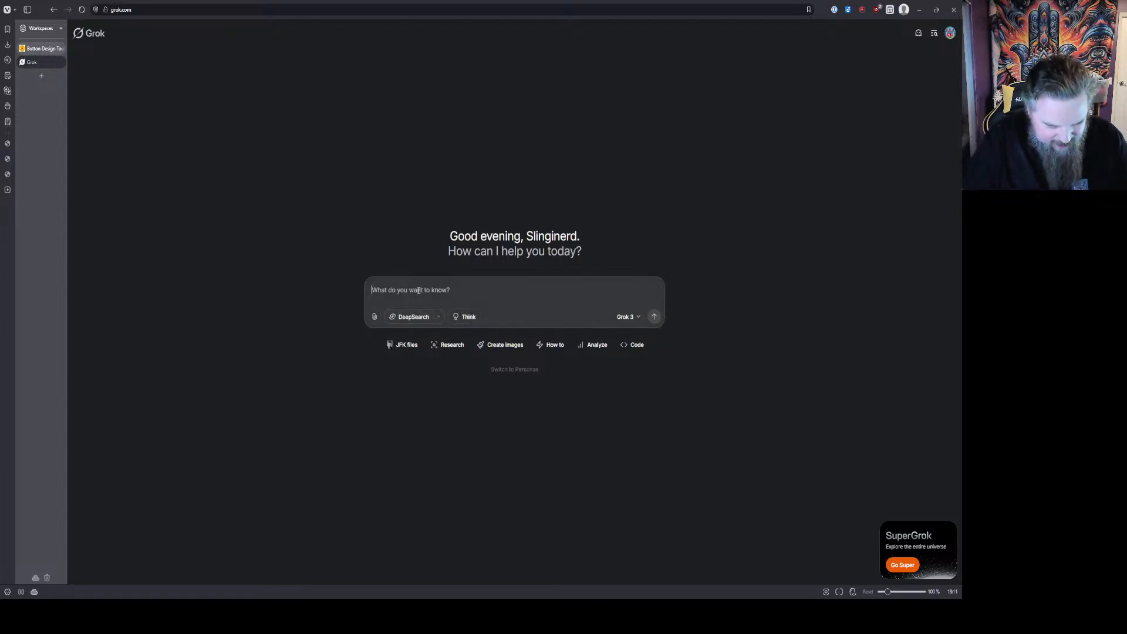
text(do a)
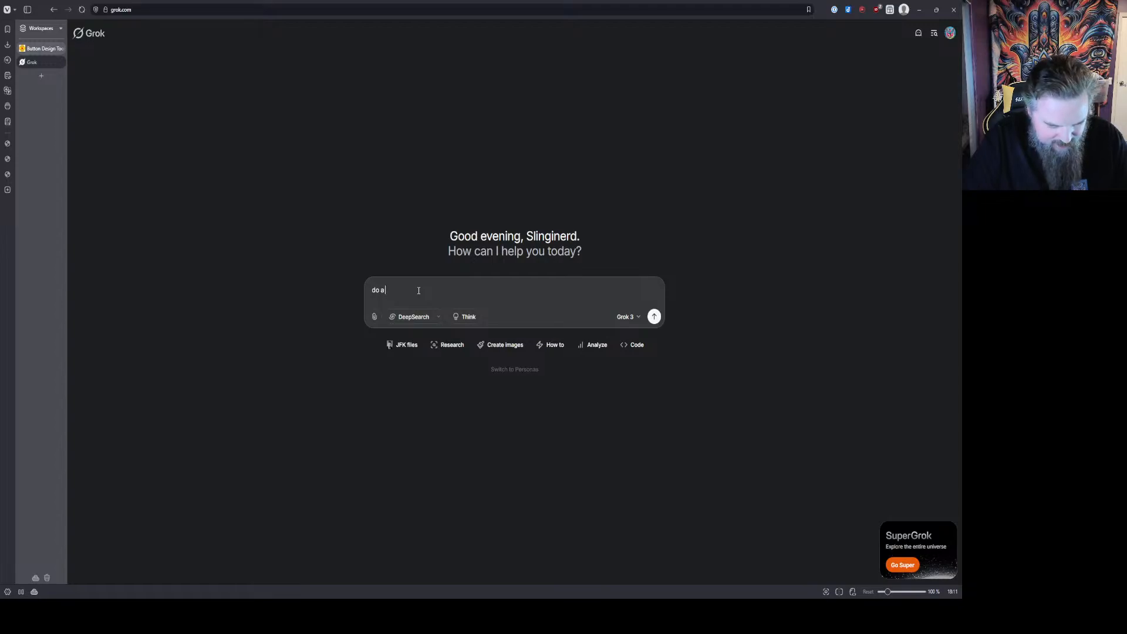
text( black back)
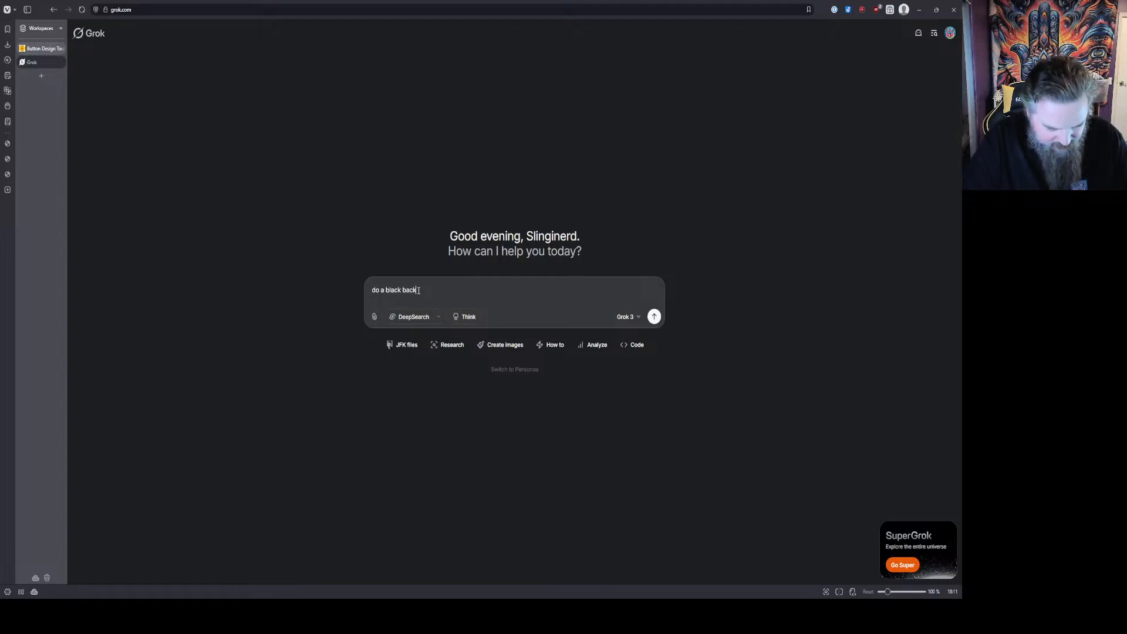
text(ground with t)
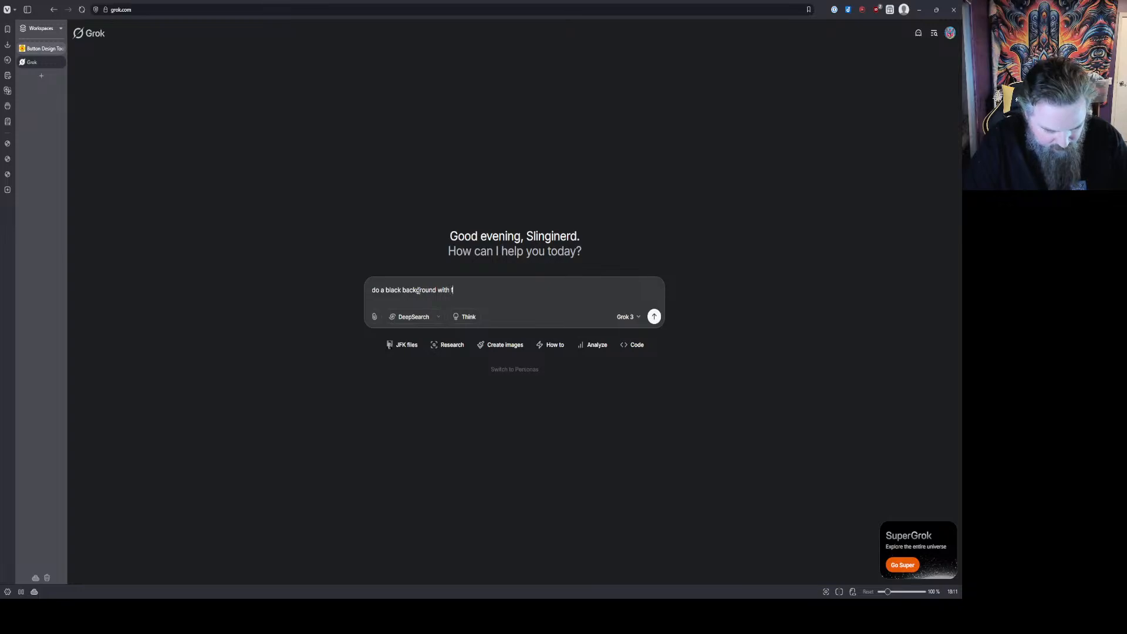
text(ancy white tex)
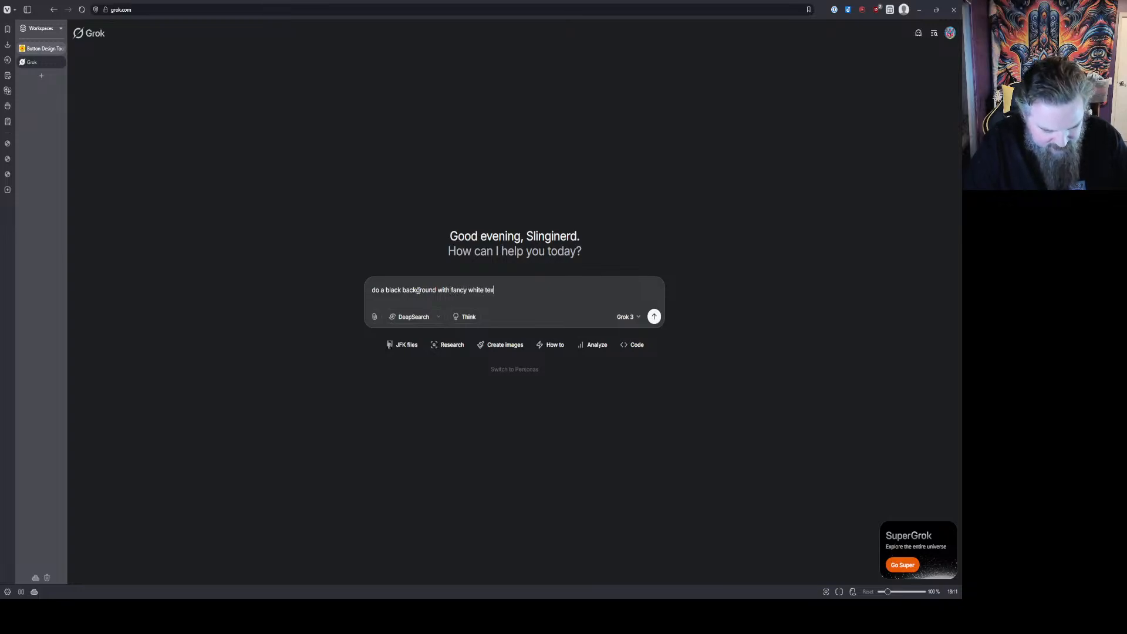
text(t saying)
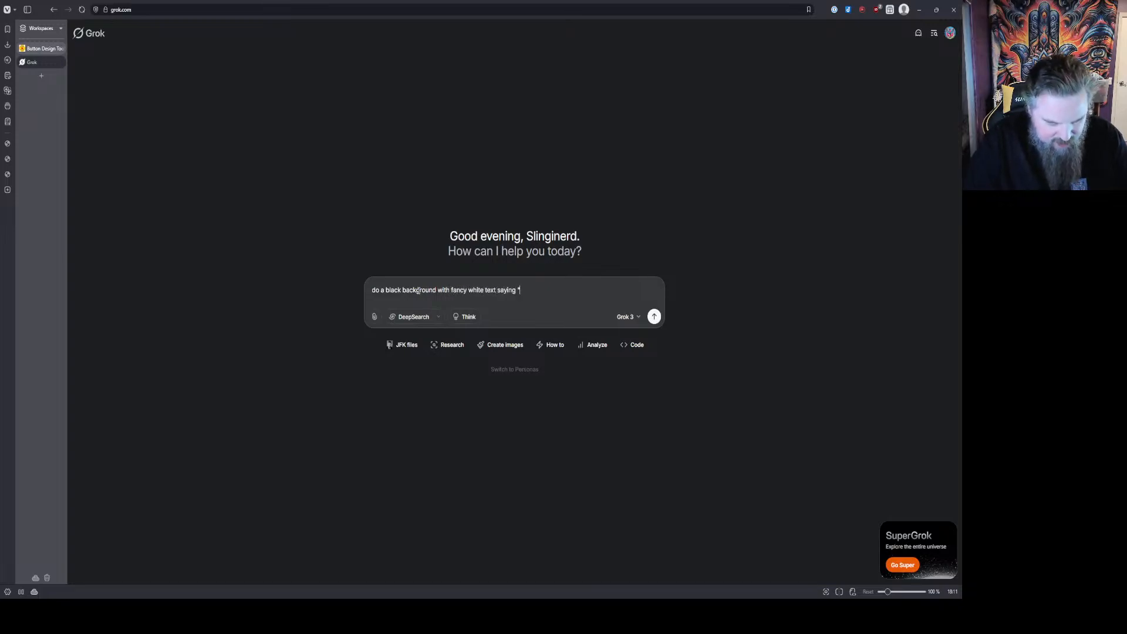
text( "I am marked)
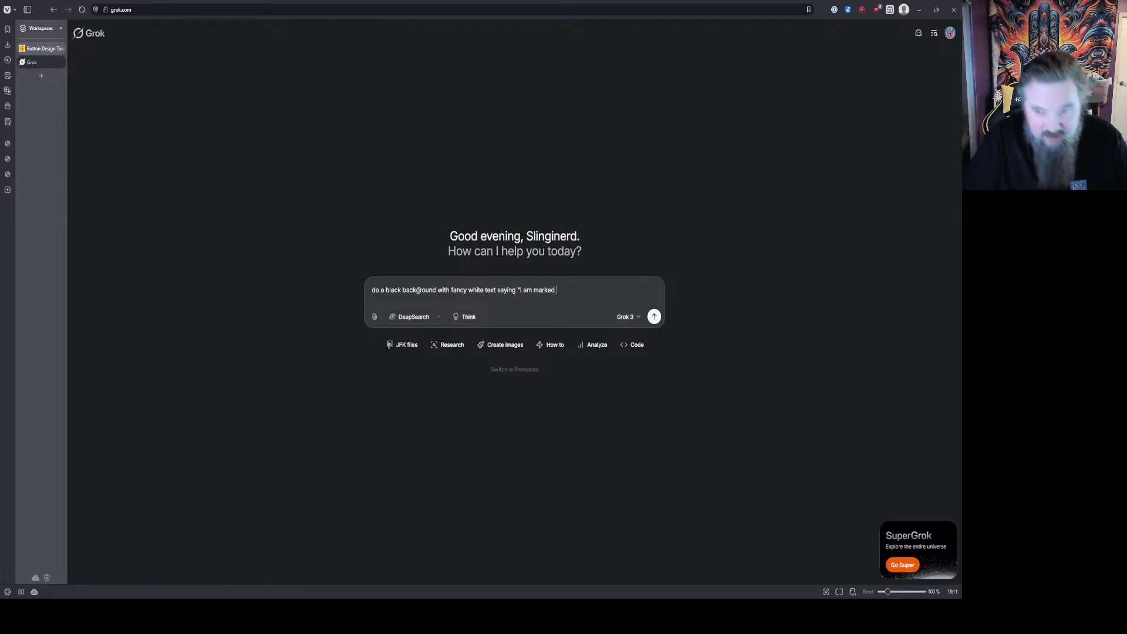
text( safe from Paul")
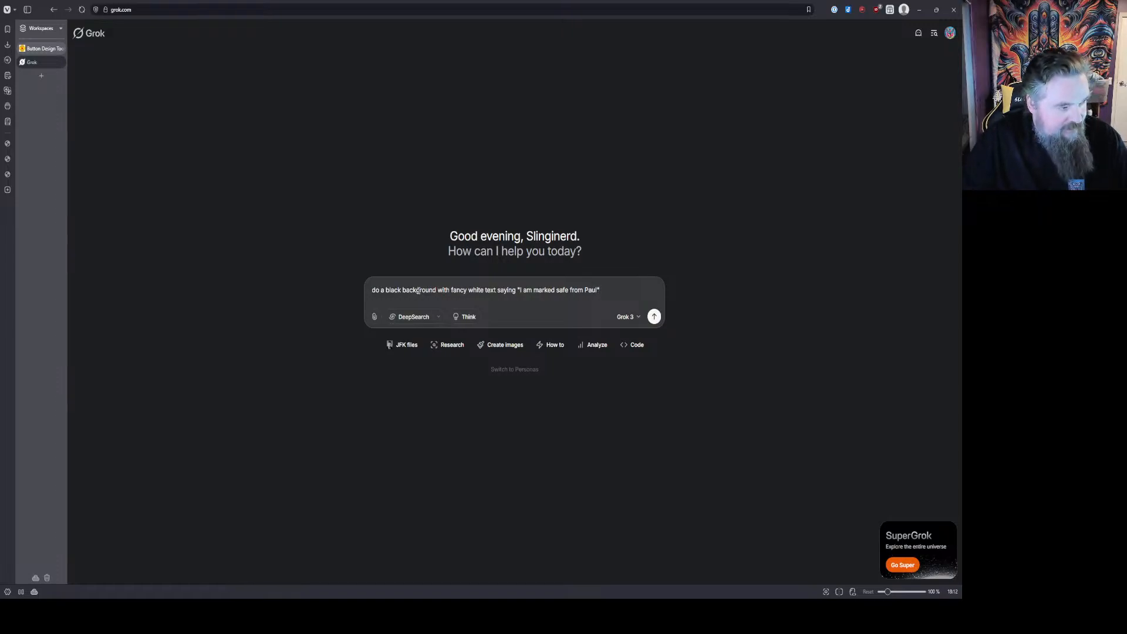
key(Return)
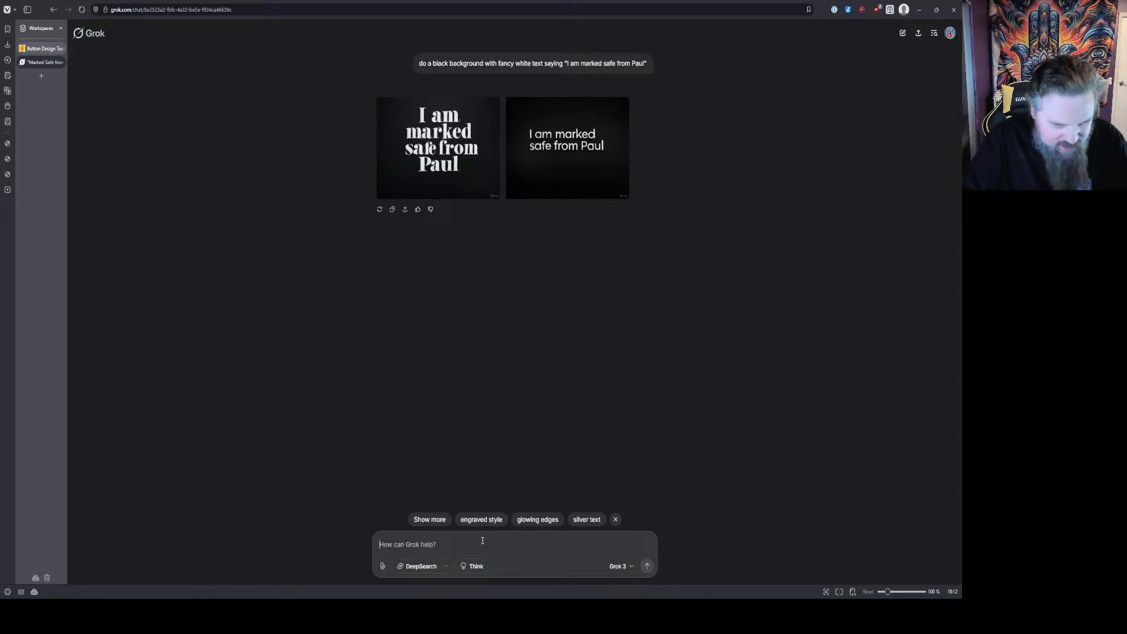
Step: Request a revised image with the prompt "make the text toxic green"
text(make the te)
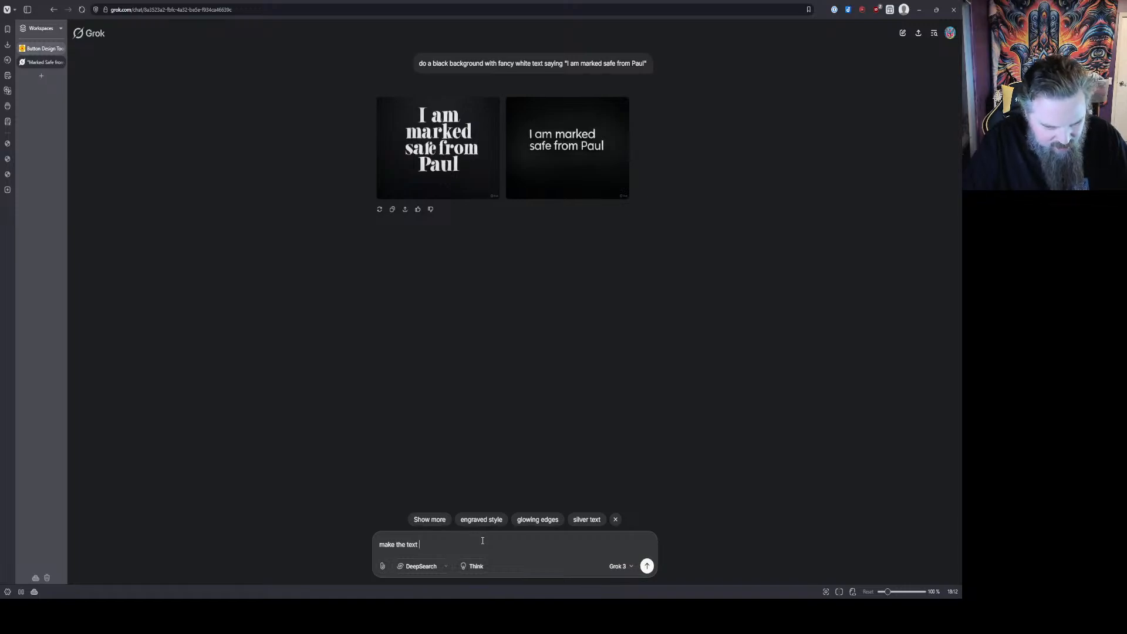
text(xt )
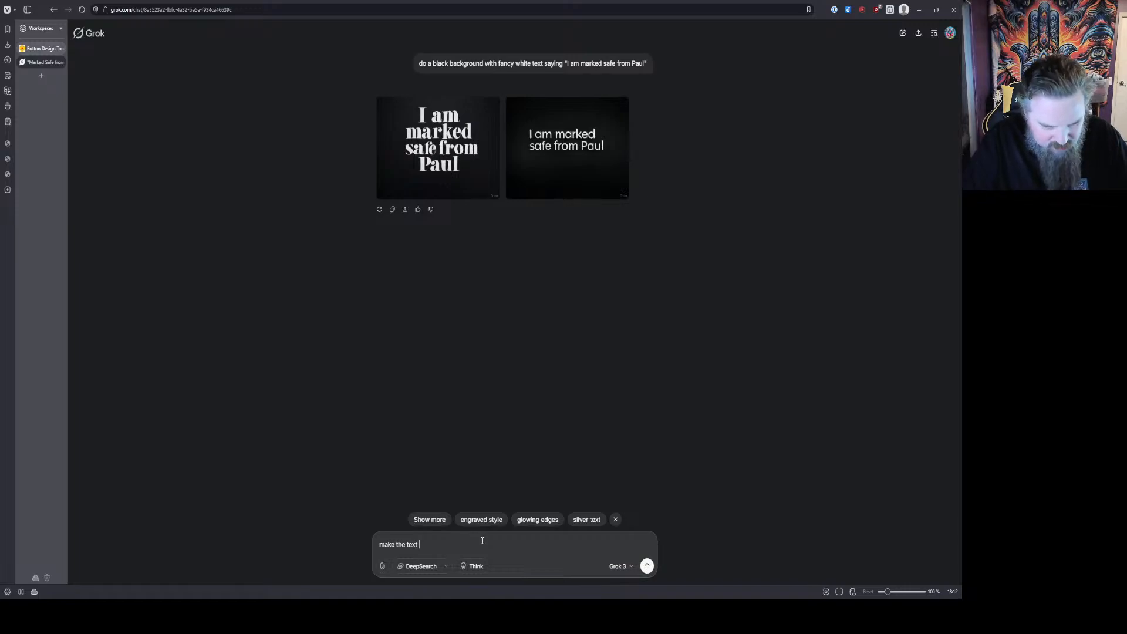
text(toxic gree)
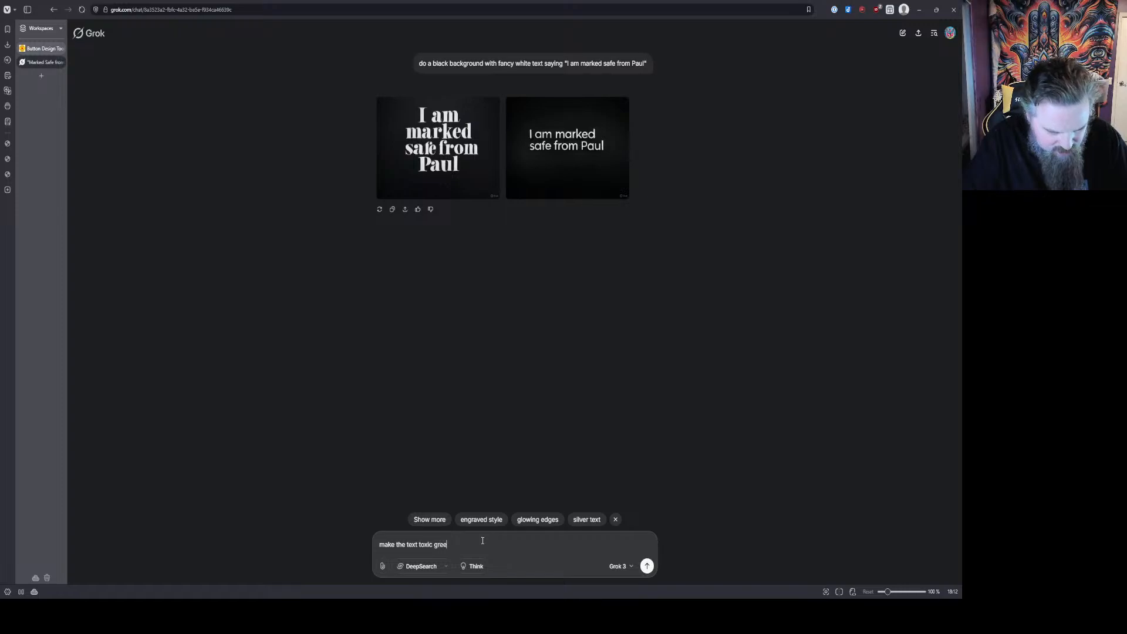
text(n)
key(Return)
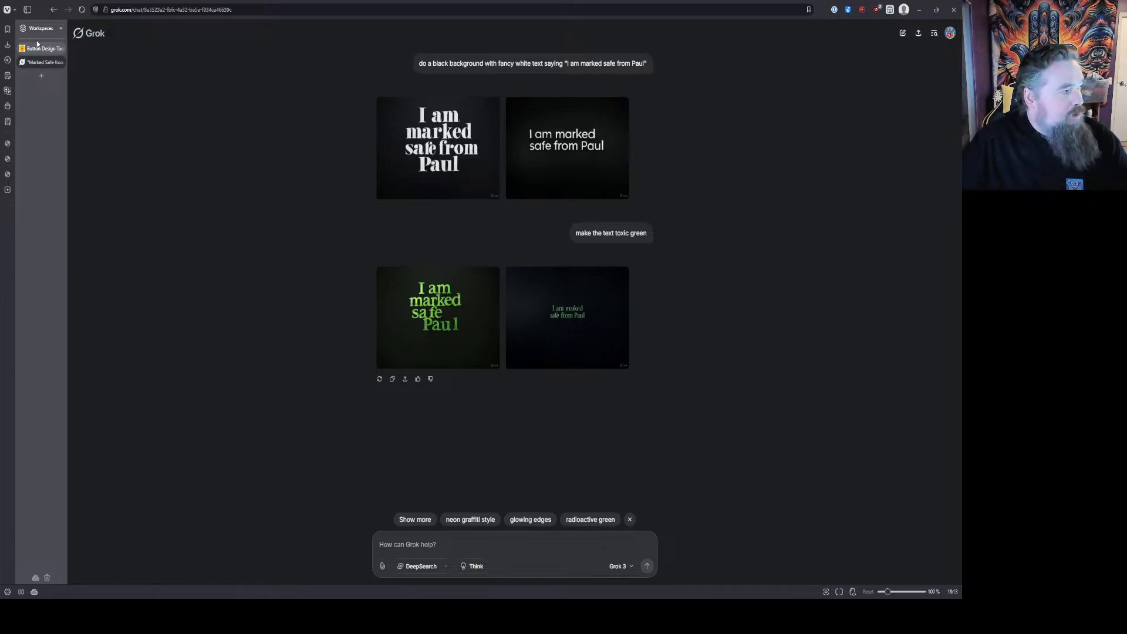
Step: Switch to the Button Makers design tool and highlight the designer.buttonmakers.net part of its web address
mouse_move(41, 52)
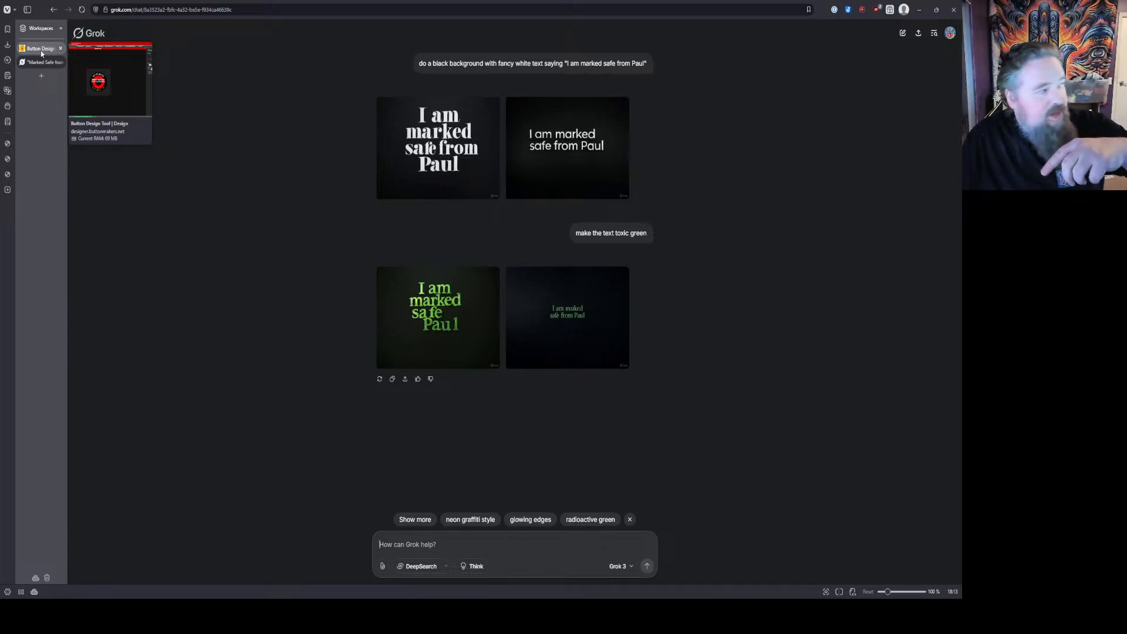
click(40, 50)
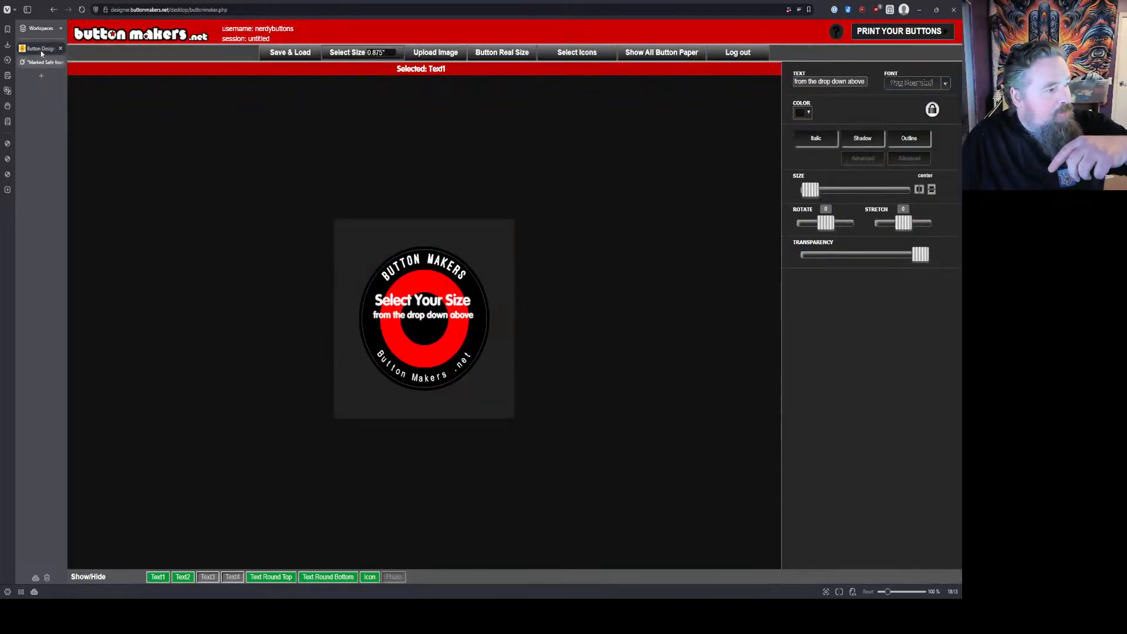
click(241, 10)
click(202, 10)
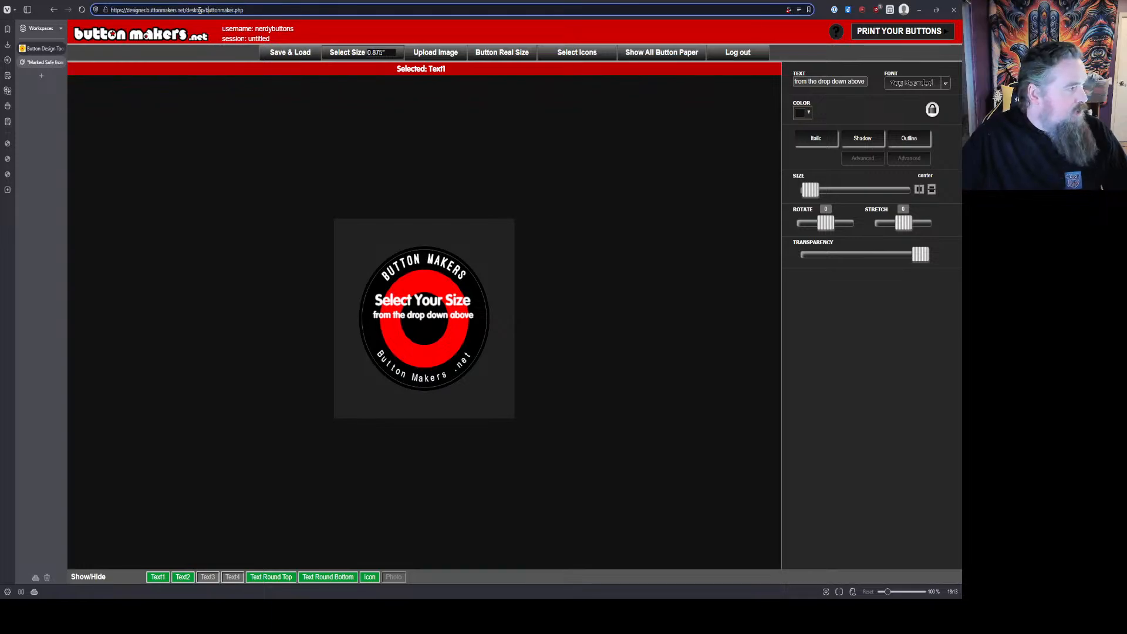
drag(186, 10, 105, 7)
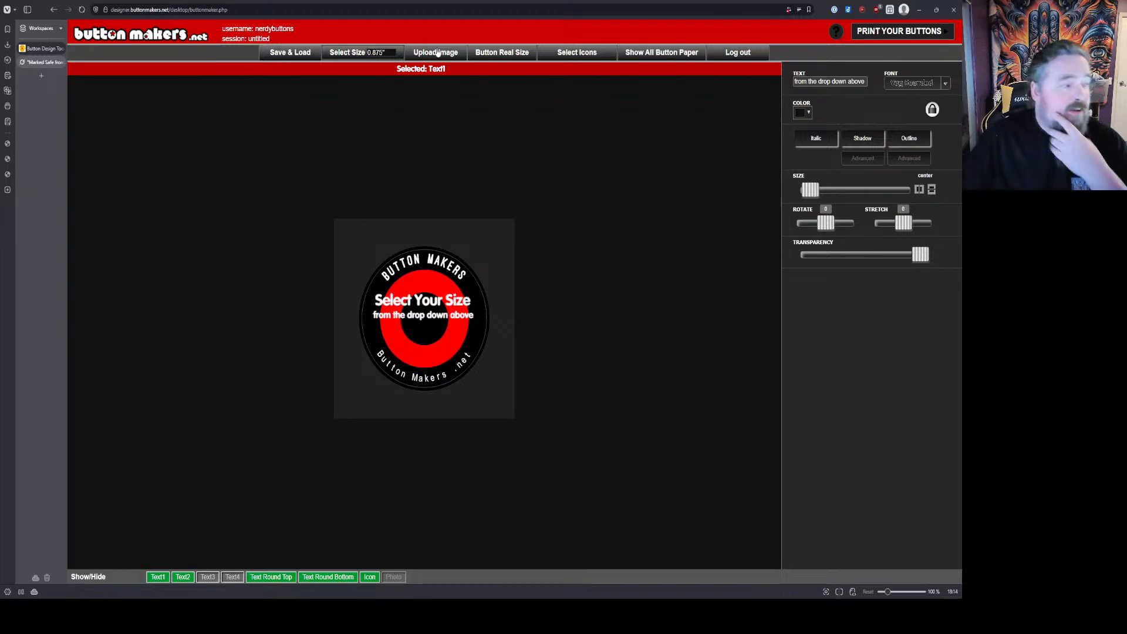
Step: Change the button template to the round 2.25" size and accept losing unsaved changes
click(378, 53)
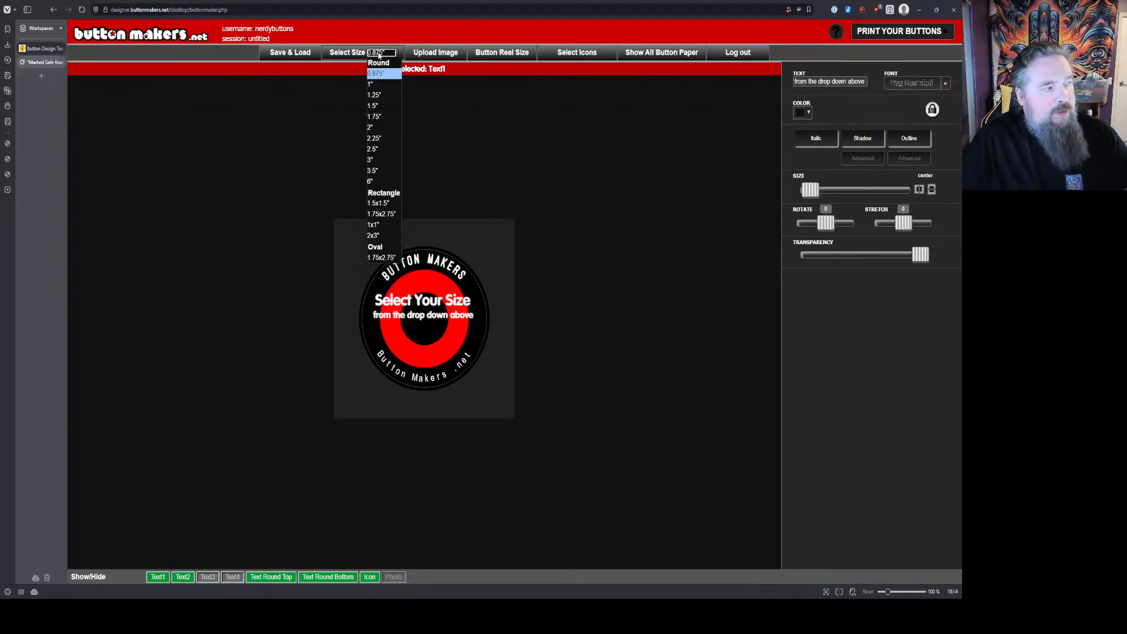
click(379, 139)
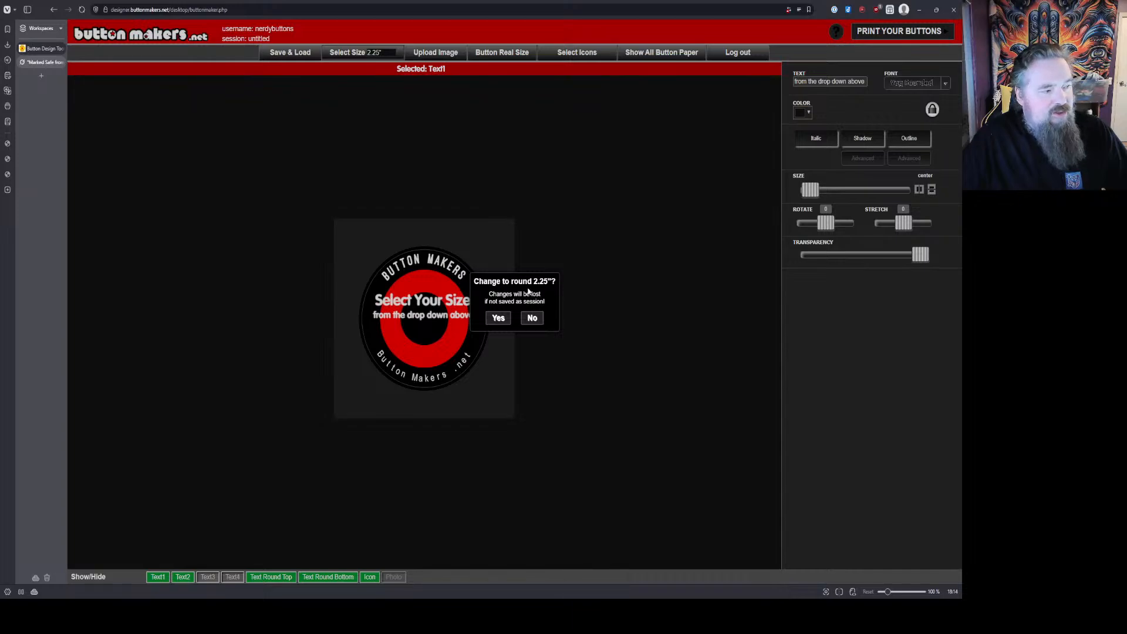
click(499, 317)
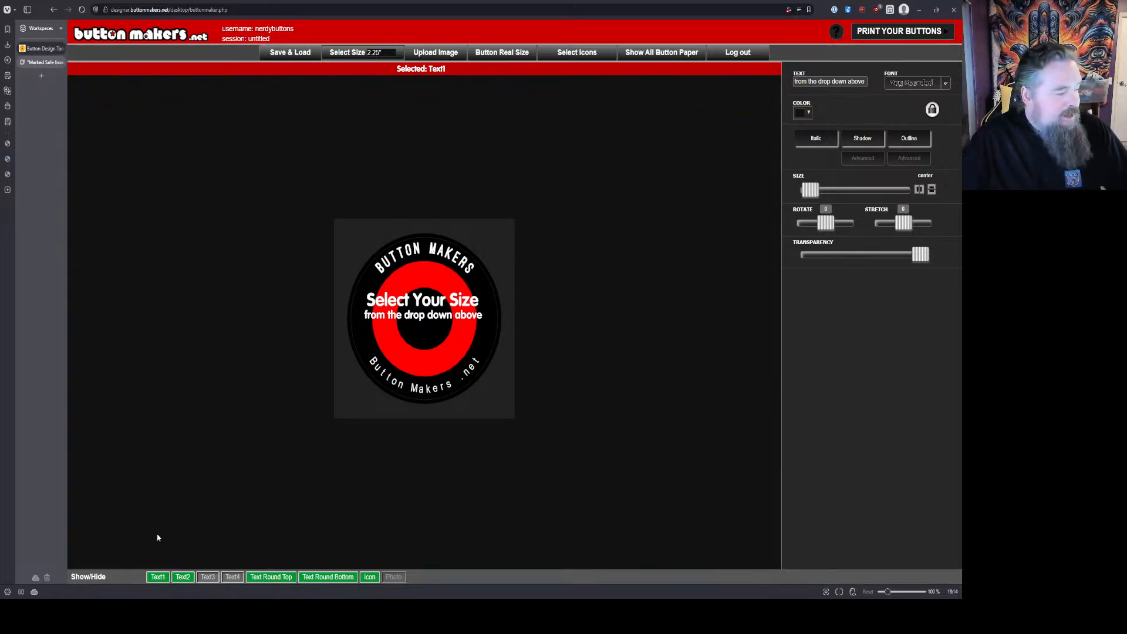
Step: Hide Text1, Text2, both round texts and the icon so the button template is blank
click(163, 577)
click(178, 579)
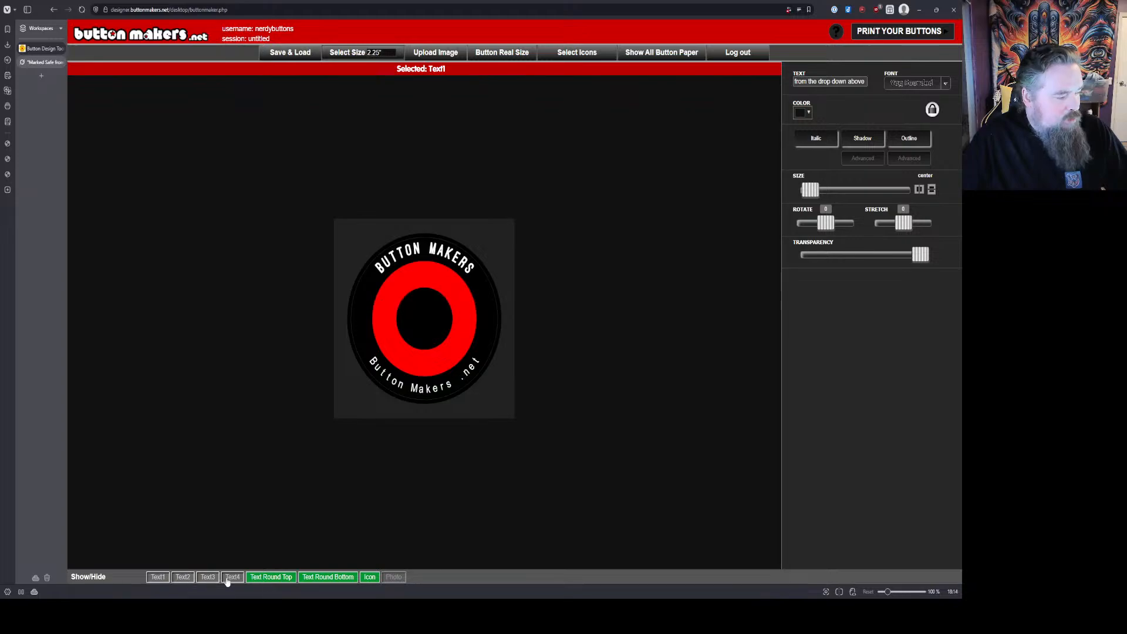
click(261, 579)
click(327, 578)
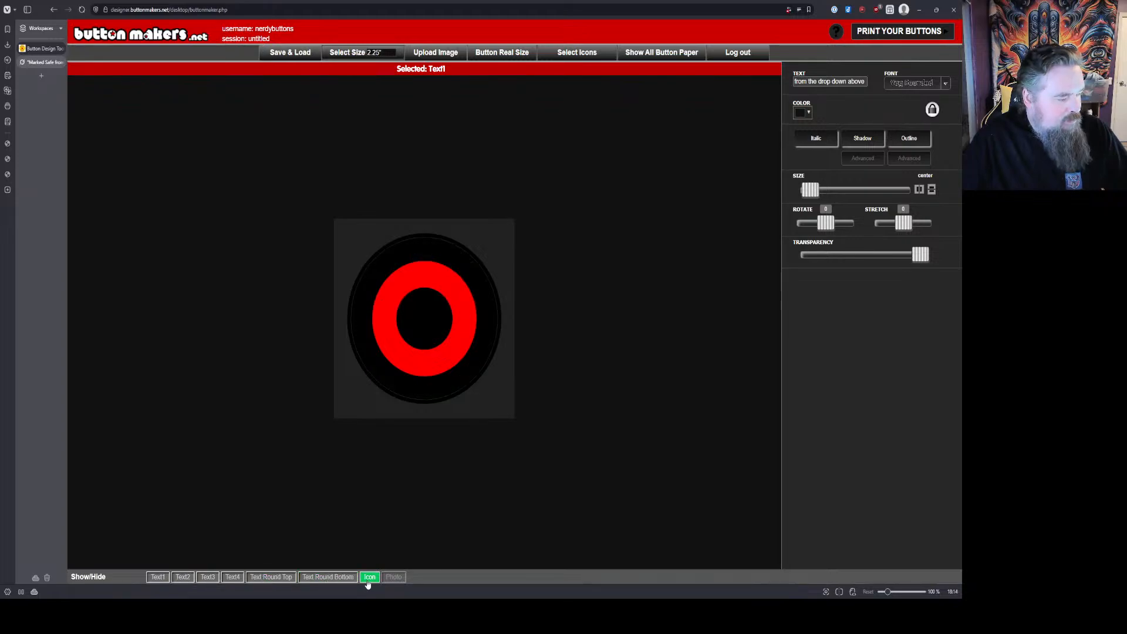
click(369, 579)
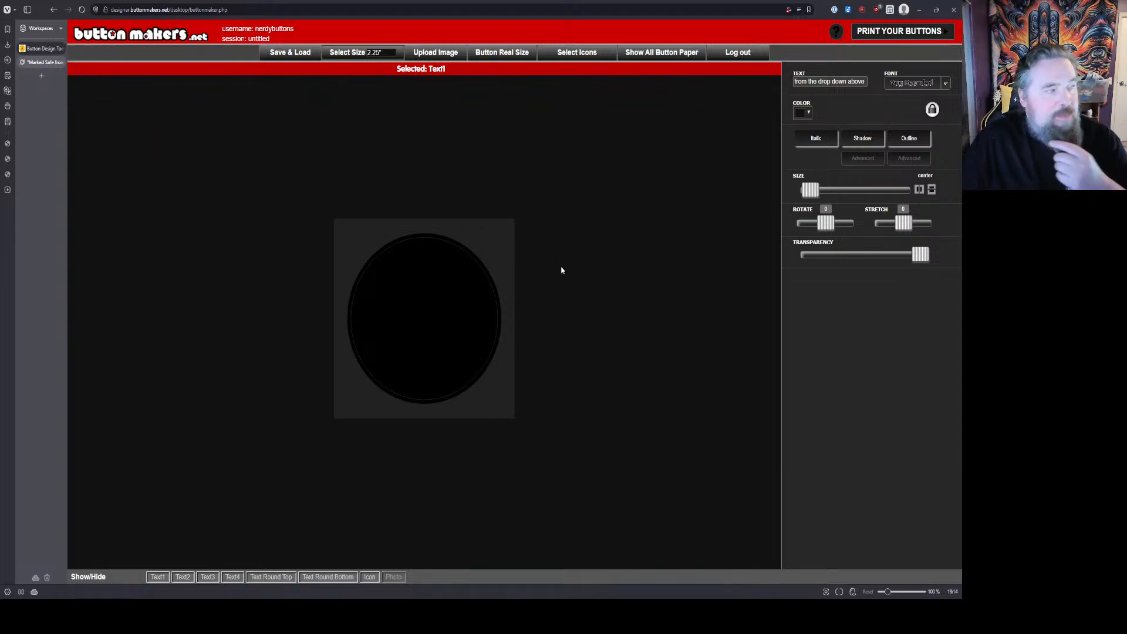
Step: Upload the saved rainbow tie-dye "Slinginerd" image as the button's photo
click(442, 54)
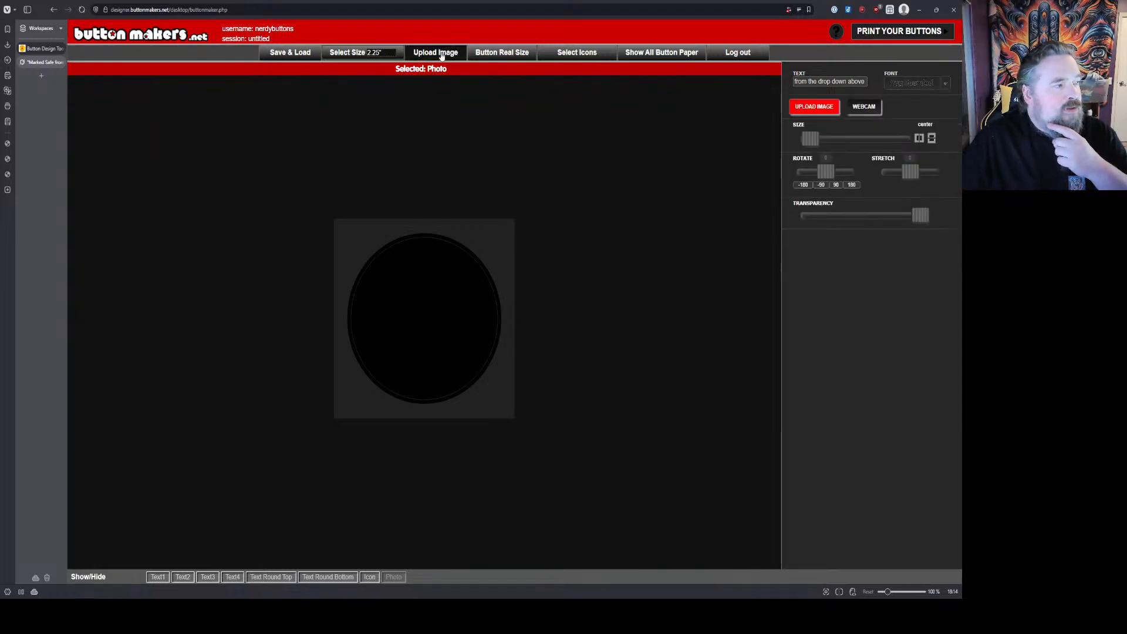
click(818, 107)
double_click(85, 95)
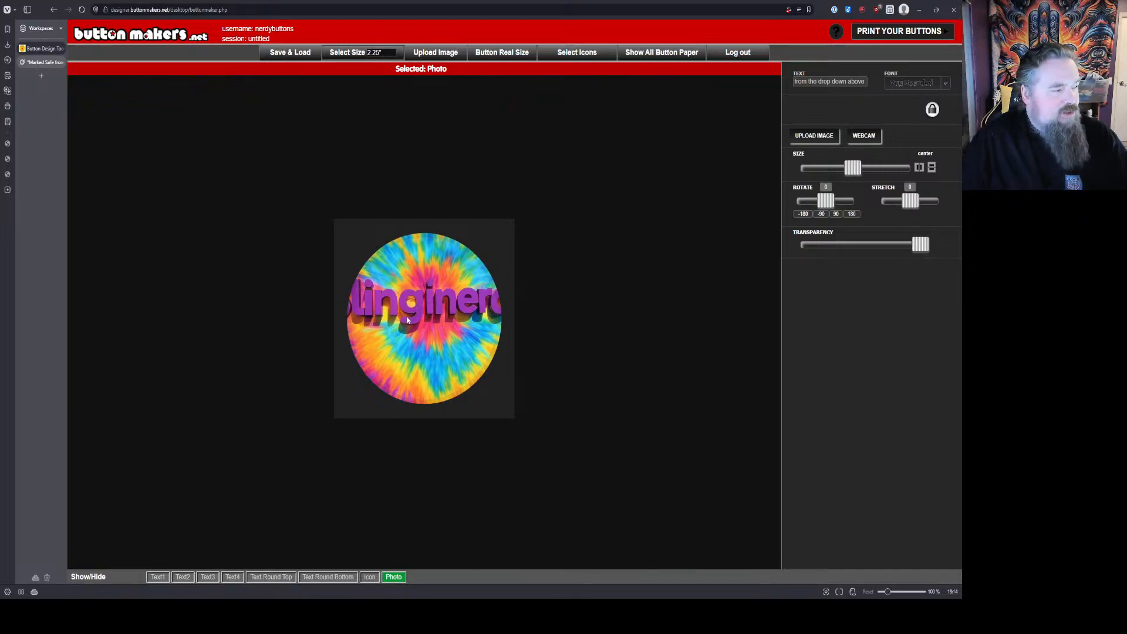
Step: Resize, narrow and reposition the tie-dye photo so the whole word "Slinginerd" fits and the pattern fills the round button
drag(409, 302, 428, 328)
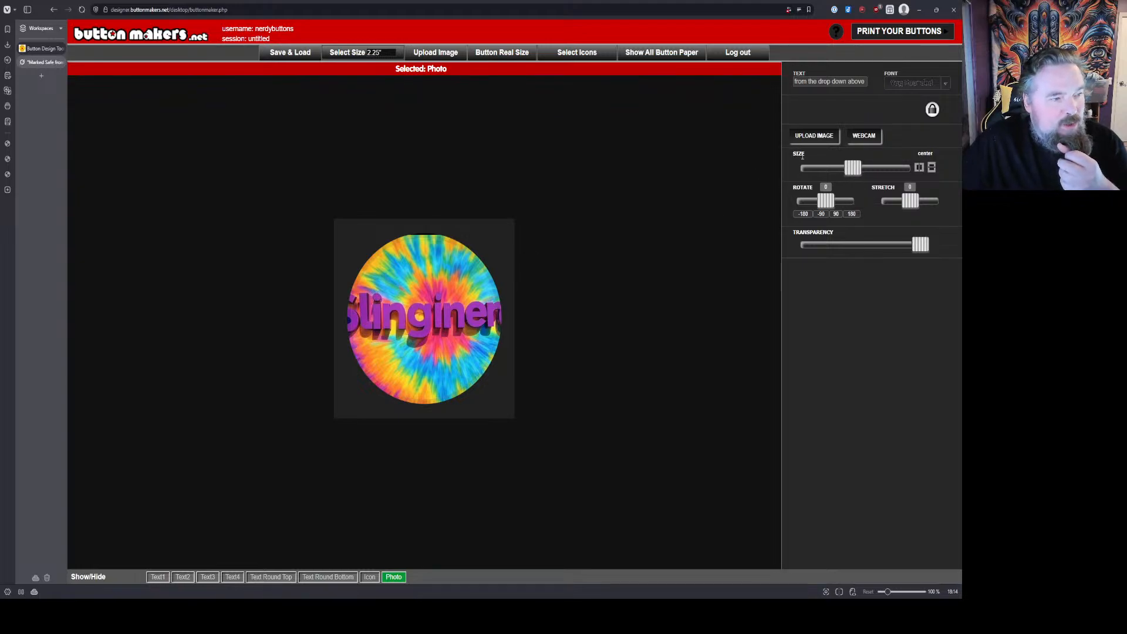
drag(852, 172, 840, 176)
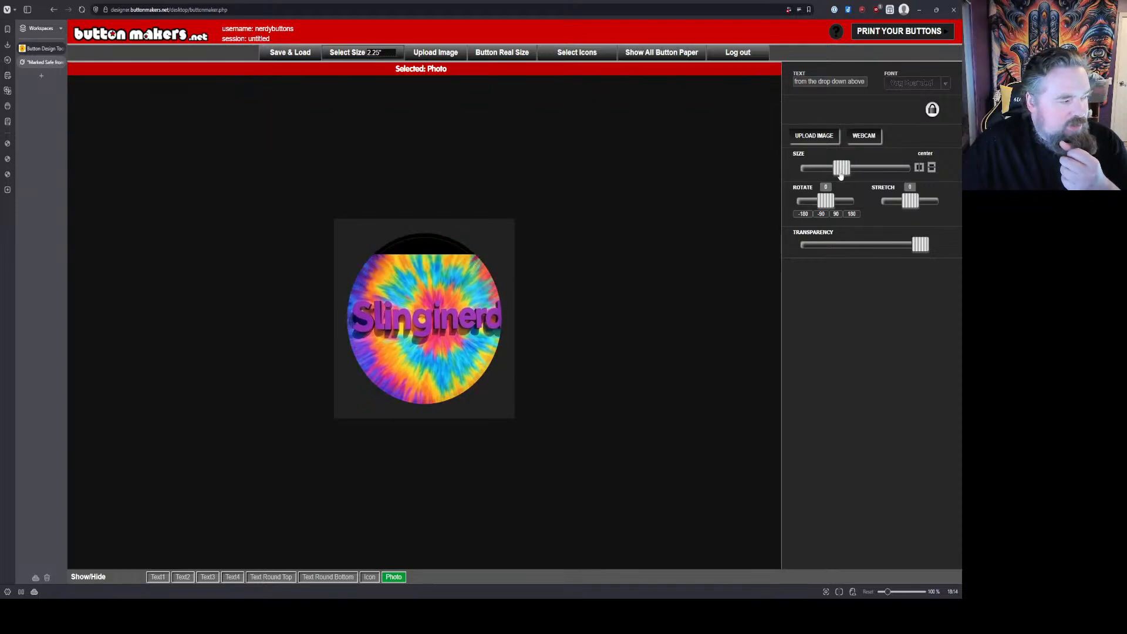
drag(431, 330, 431, 325)
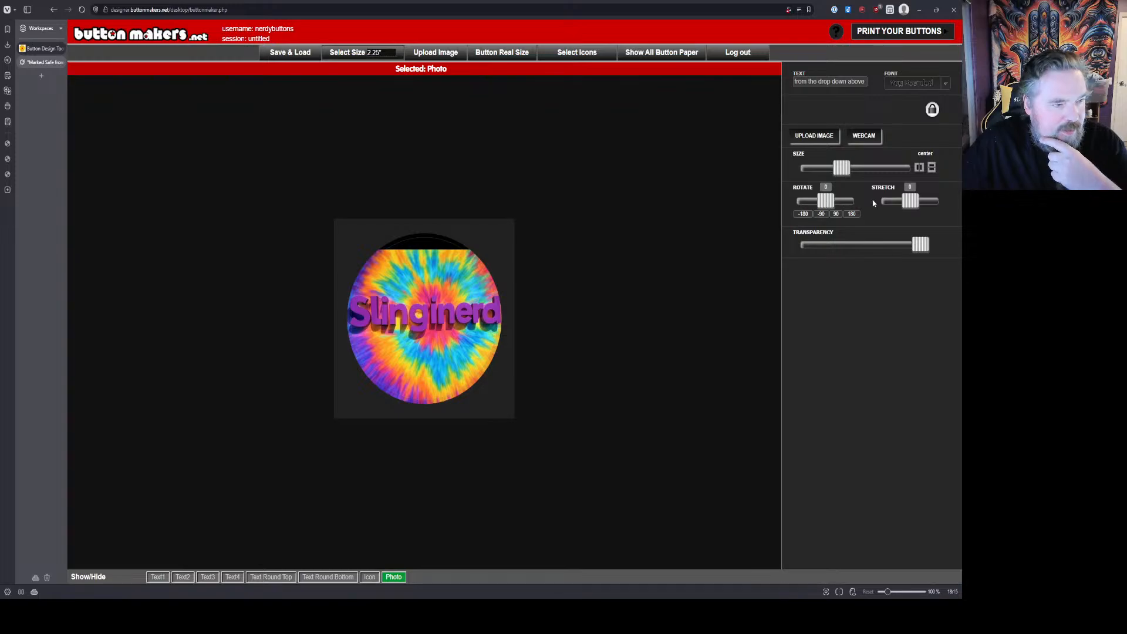
drag(909, 202, 901, 206)
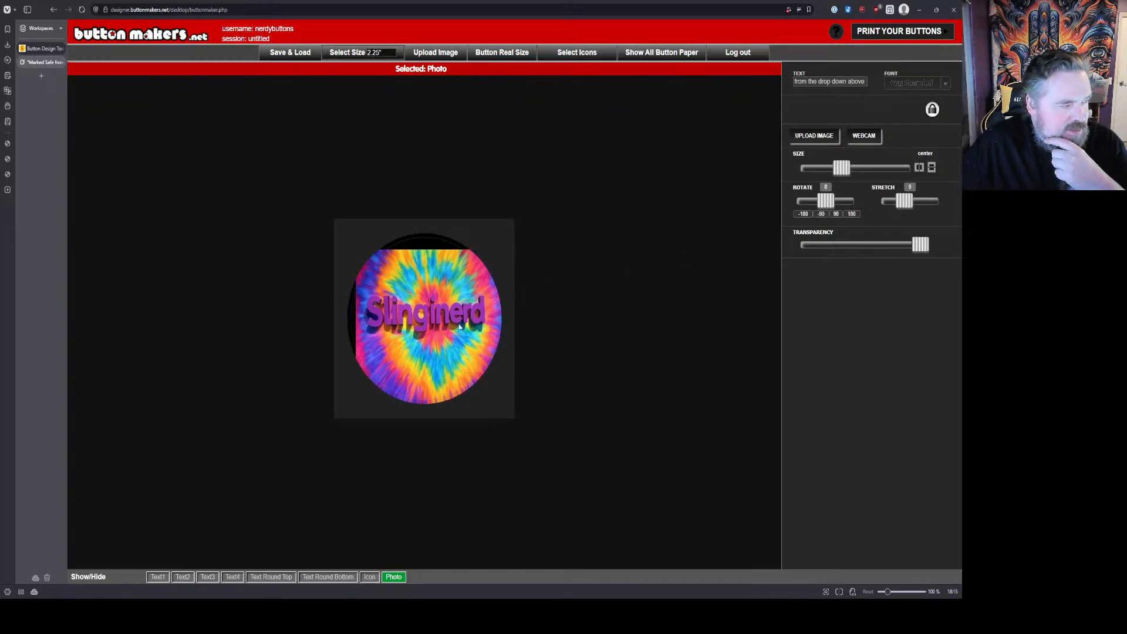
drag(459, 327, 456, 318)
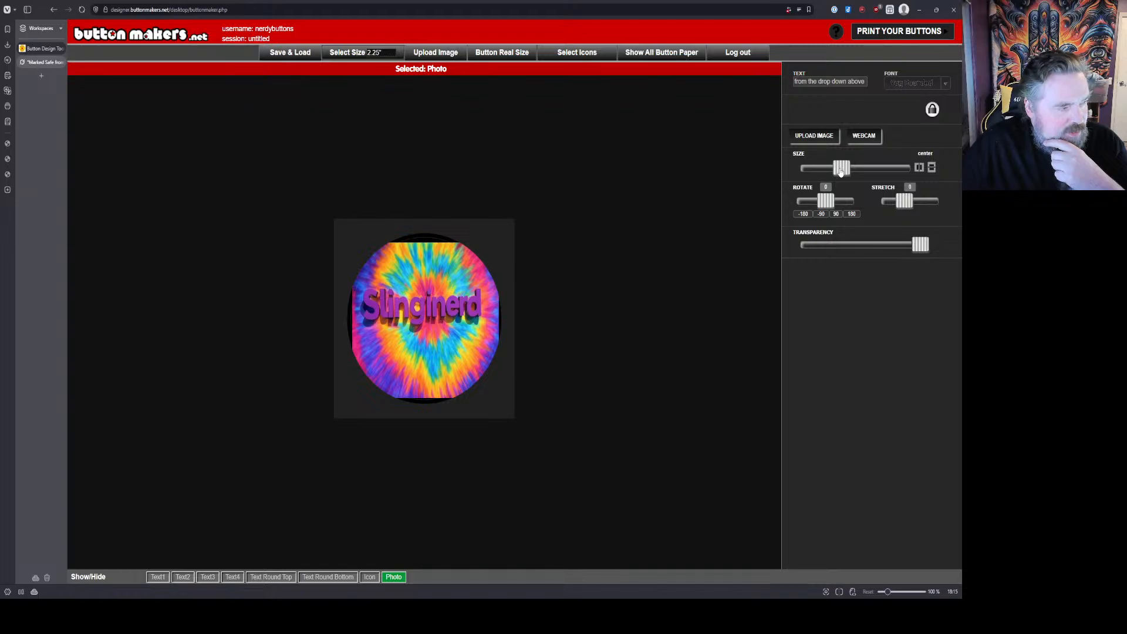
drag(840, 170, 844, 171)
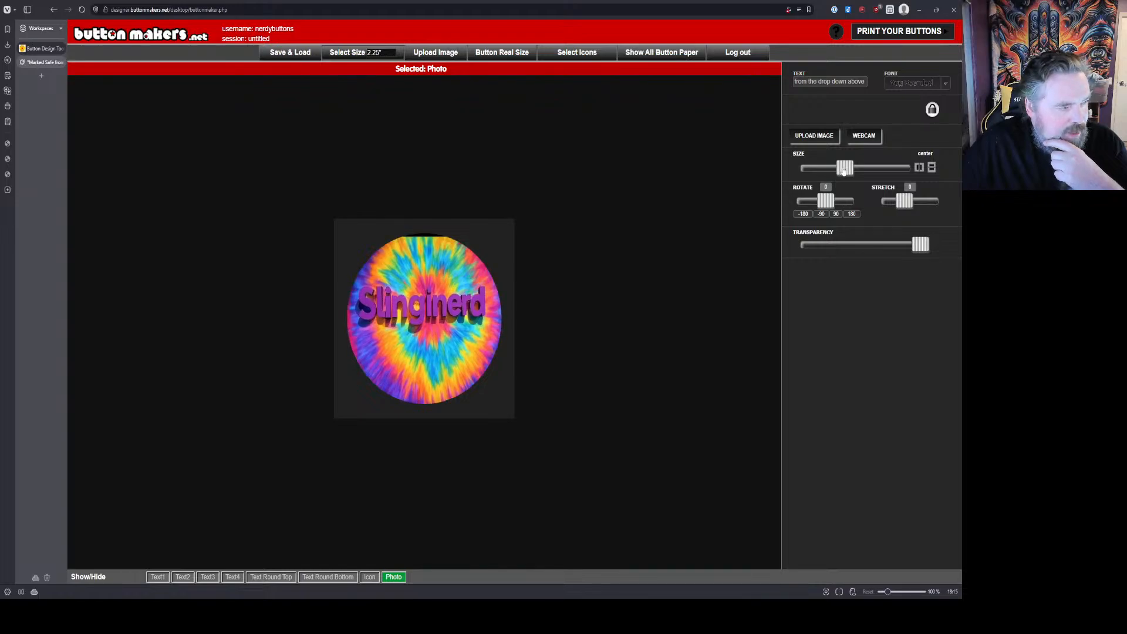
drag(435, 337, 435, 338)
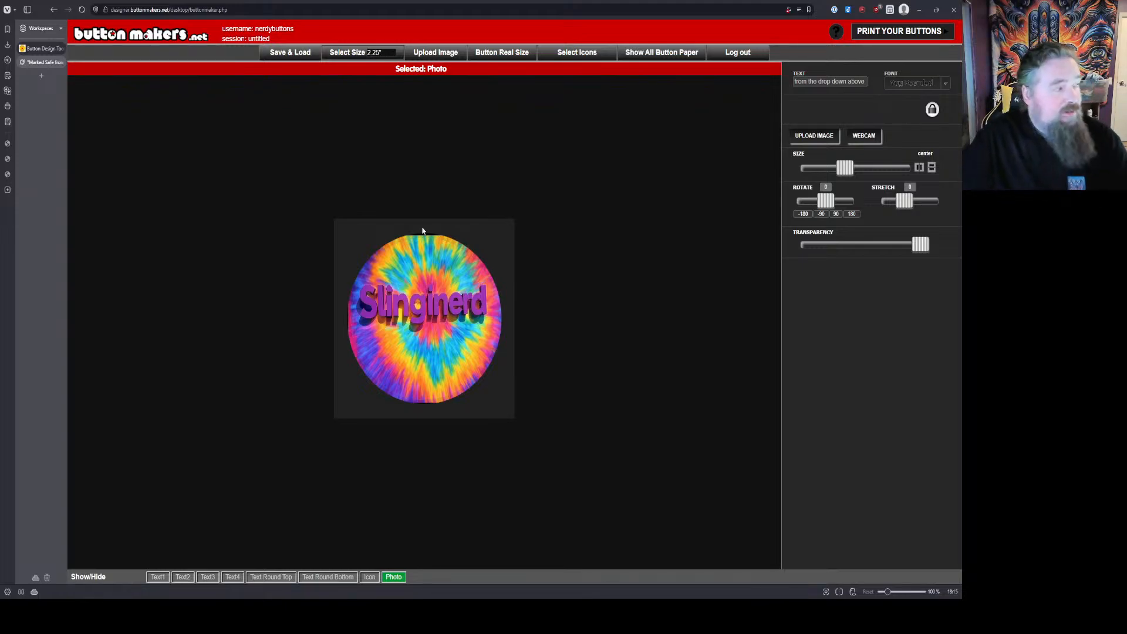
Step: Save the tie-dye design as a button image and make a print-sheet filled with that 2.25" button
click(303, 57)
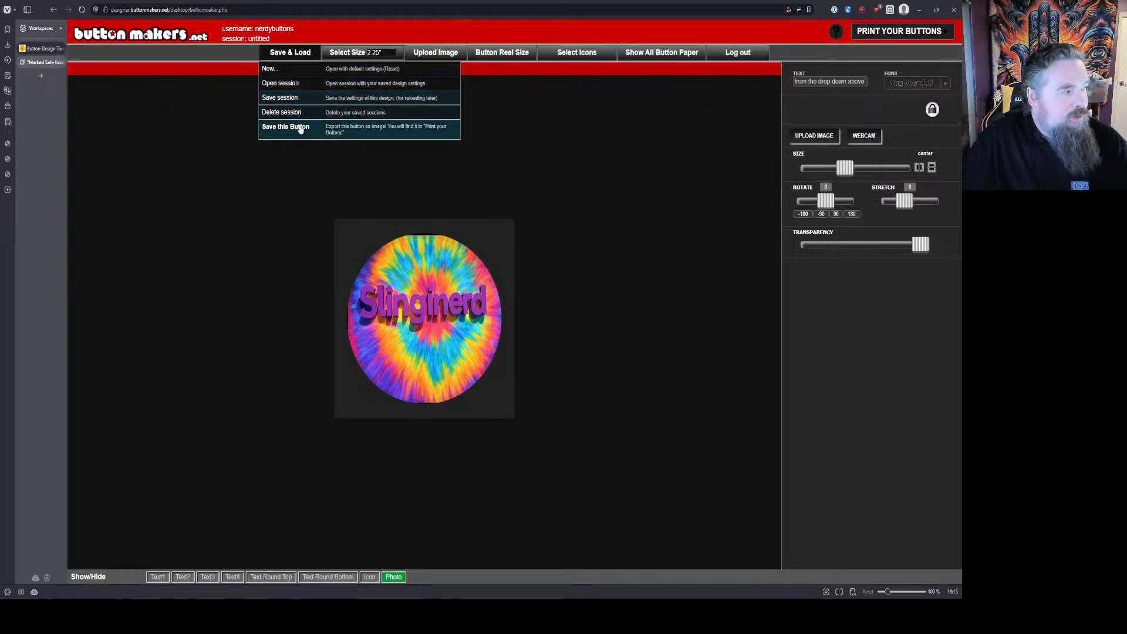
click(301, 129)
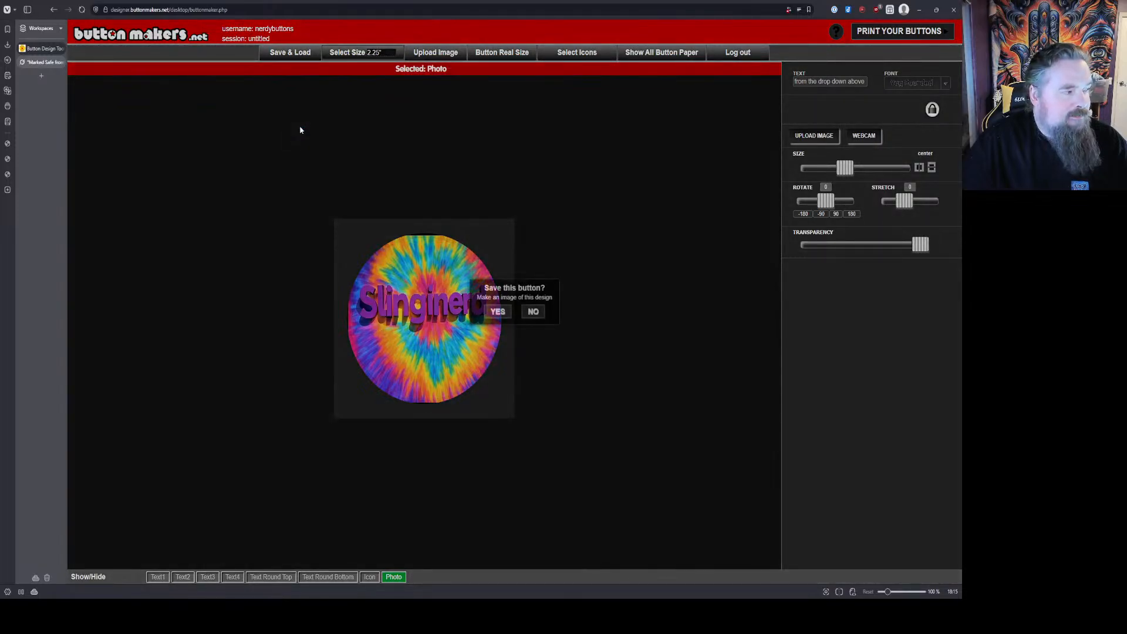
click(498, 311)
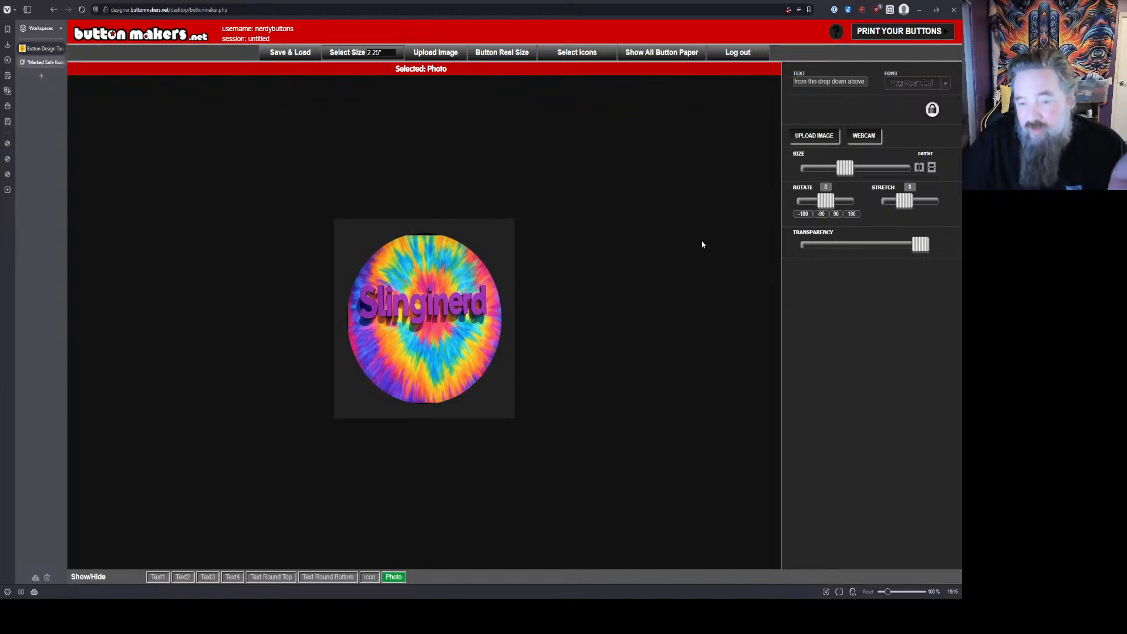
click(893, 33)
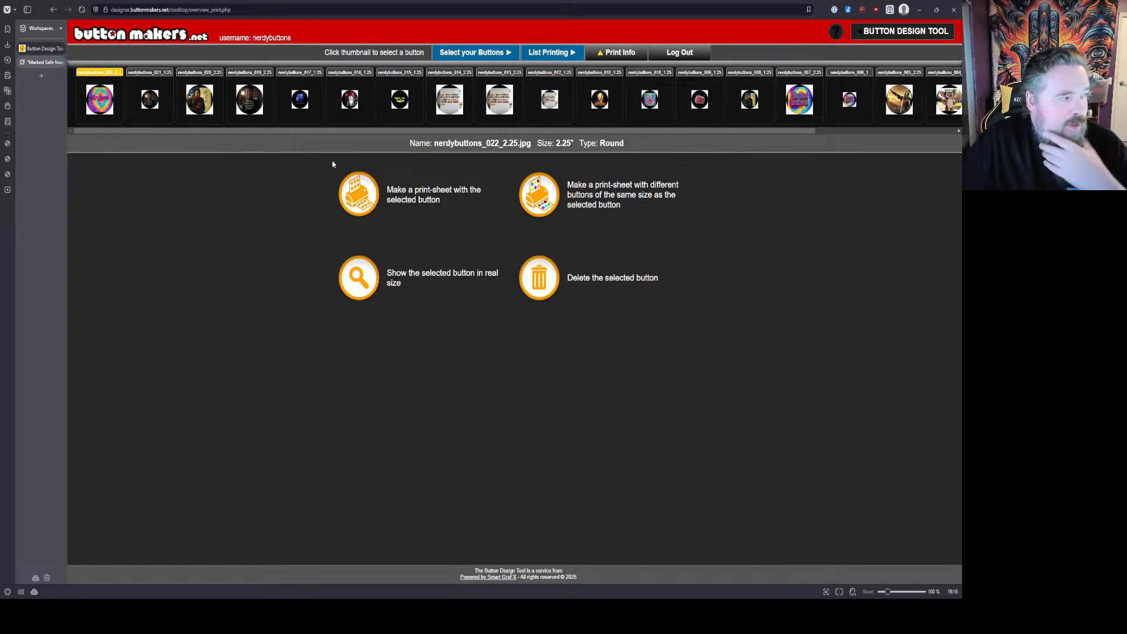
click(359, 195)
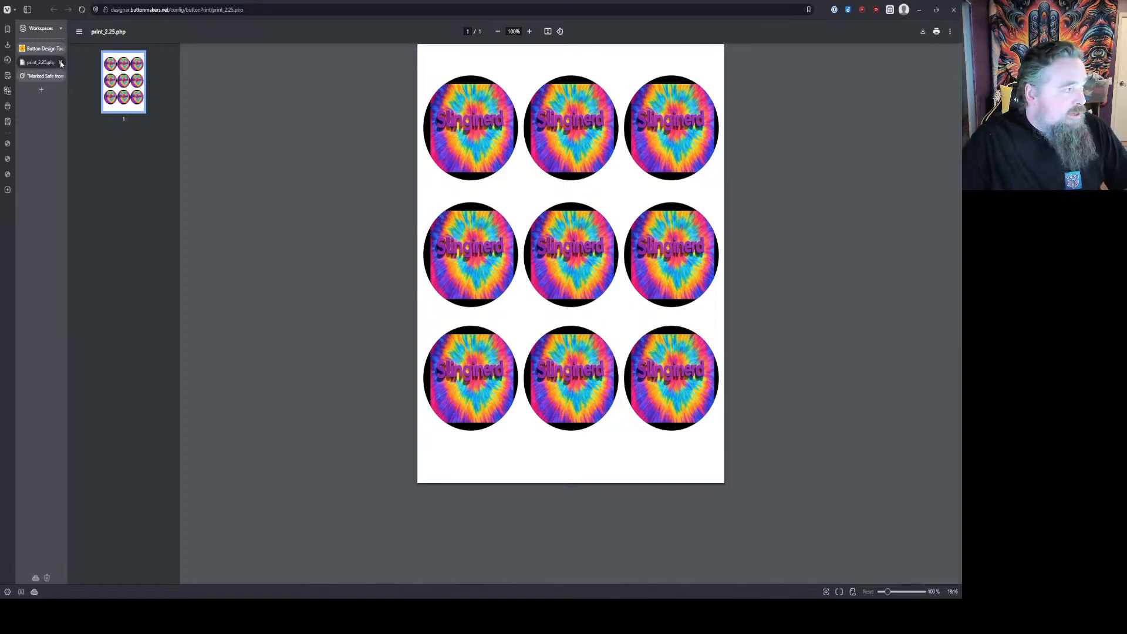
Step: Start a mixed 2.25" print-sheet and fill its first row with the new tie-dye button, a white text button and the older tie-dye button
click(44, 49)
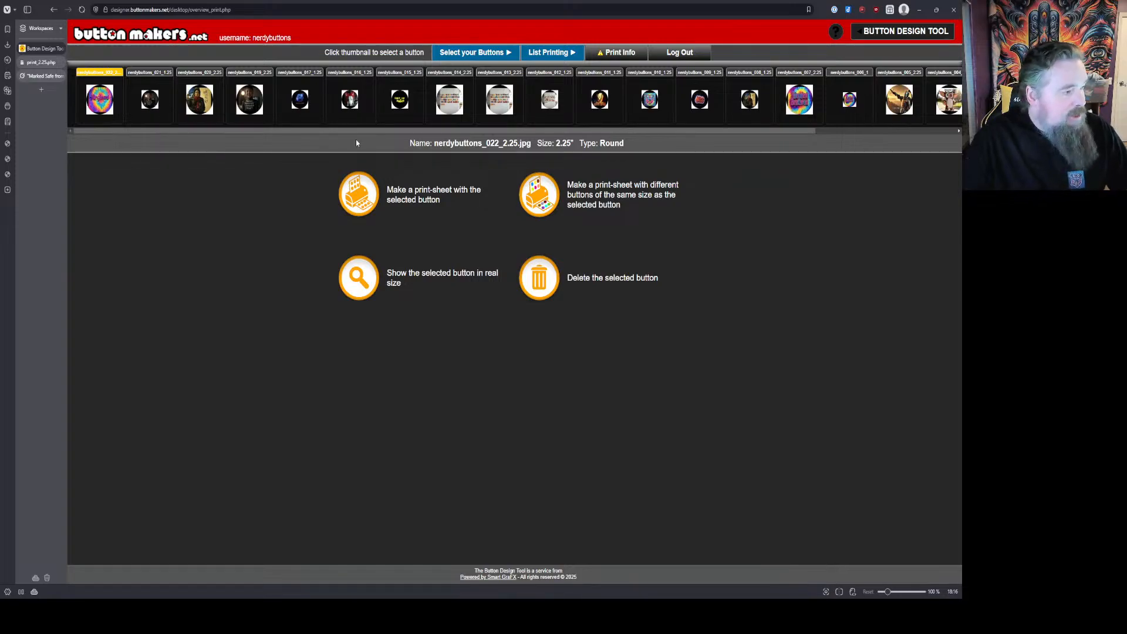
click(549, 190)
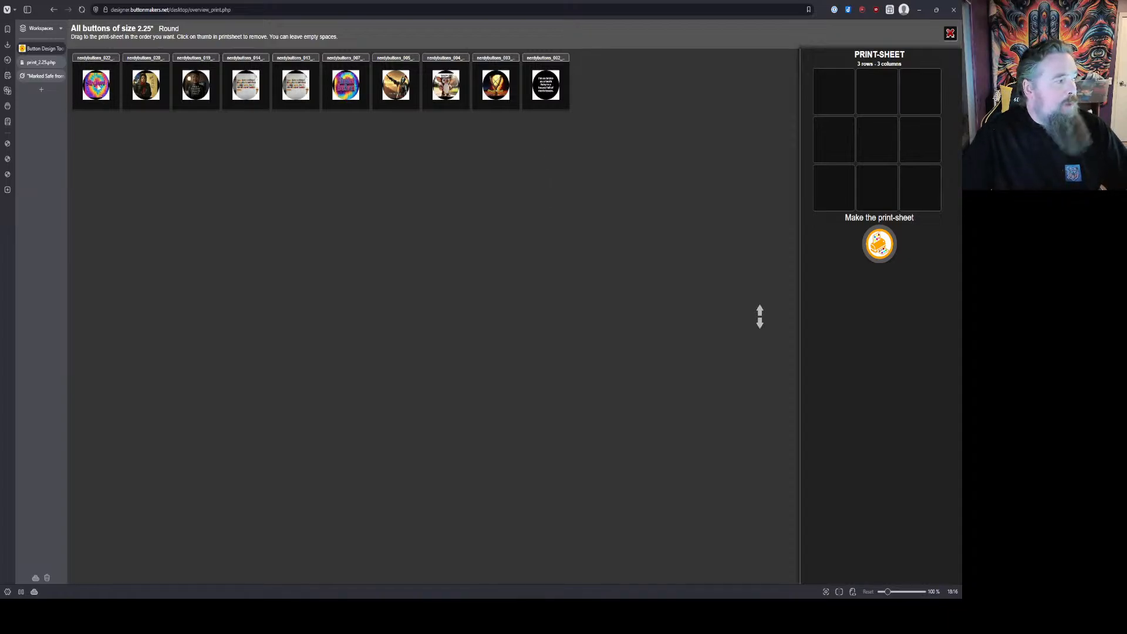
drag(96, 85, 838, 91)
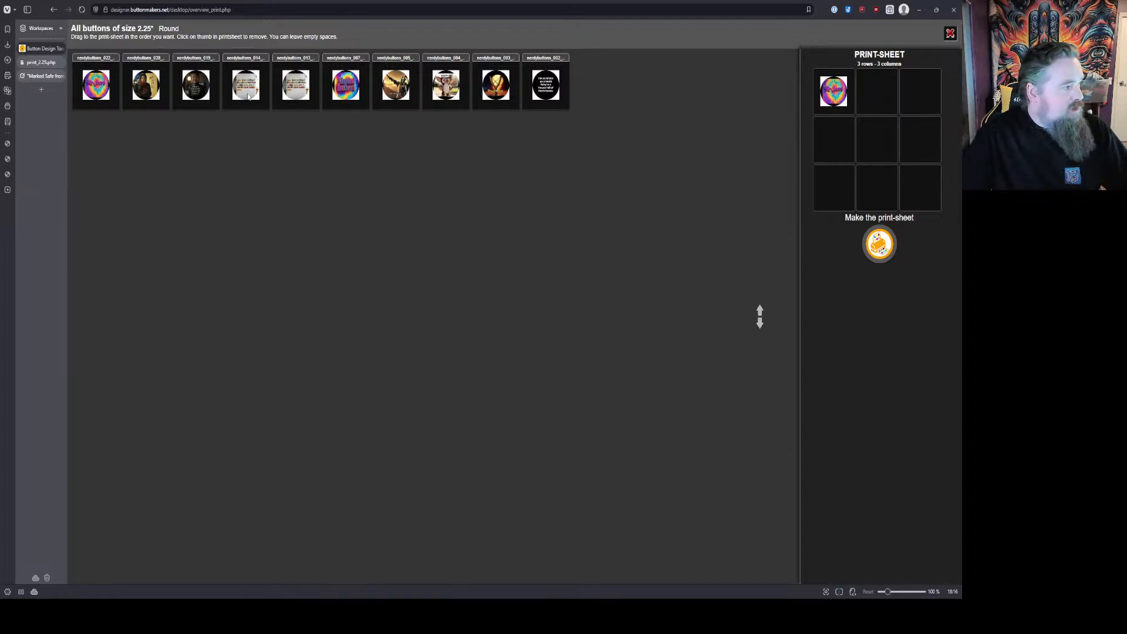
drag(288, 92, 875, 93)
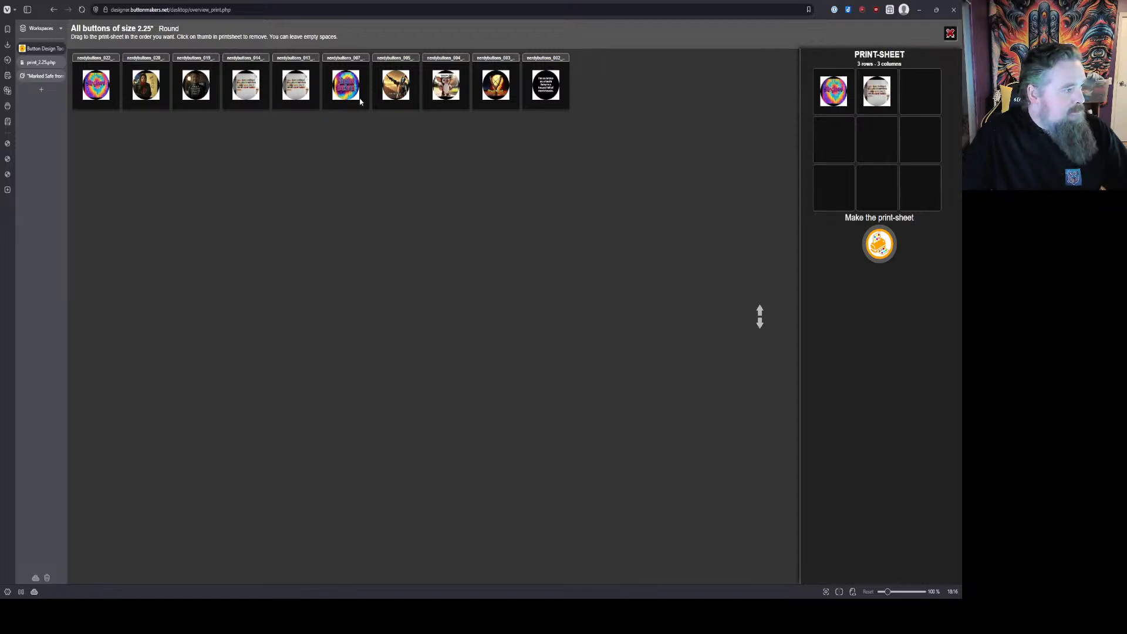
drag(346, 85, 920, 91)
Step: Fill the print-sheet's second row with the golden emblem button, the cartoon animal button and the black text button
drag(496, 85, 845, 144)
drag(446, 86, 877, 139)
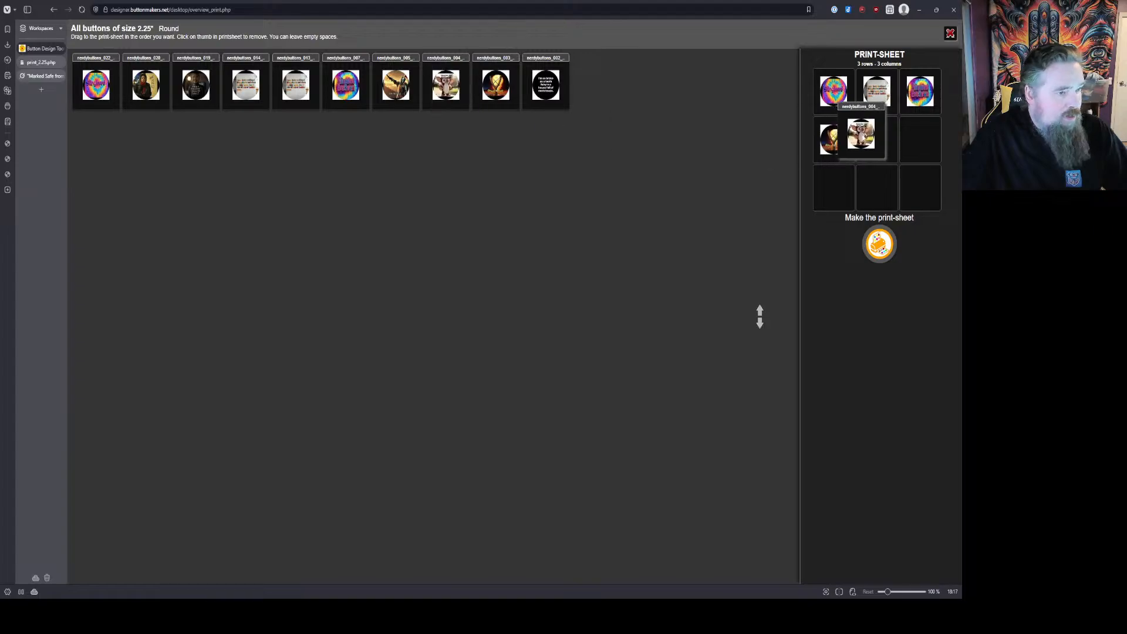
drag(545, 86, 902, 141)
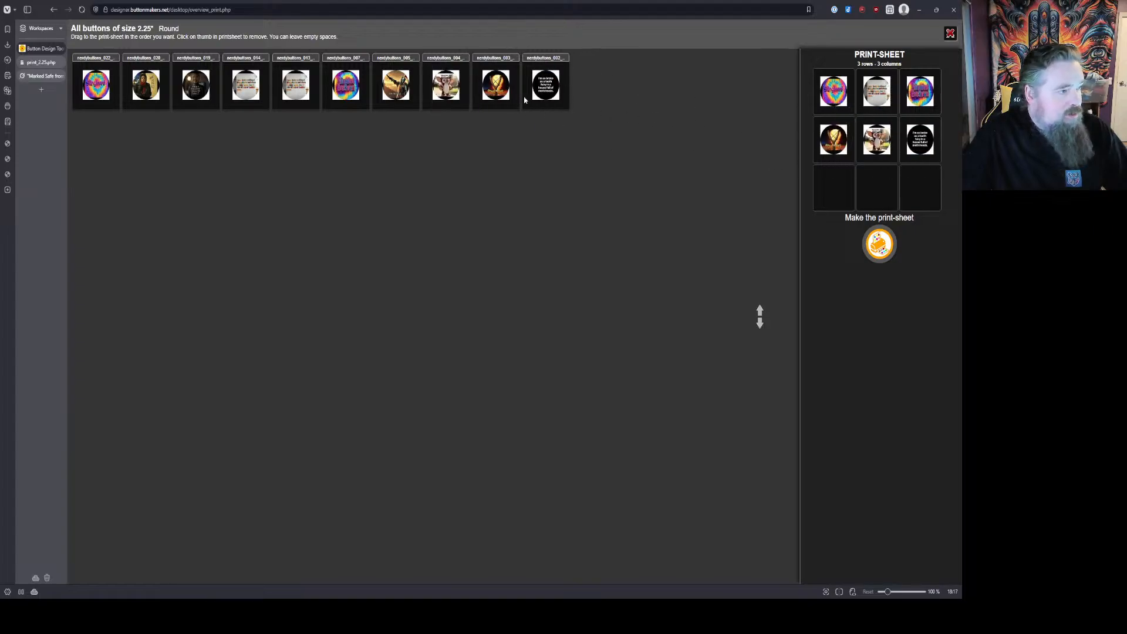
Step: Fill all three slots of the third row with the black text button and make the mixed print-sheet
drag(524, 99, 784, 190)
drag(555, 87, 874, 189)
drag(545, 87, 919, 187)
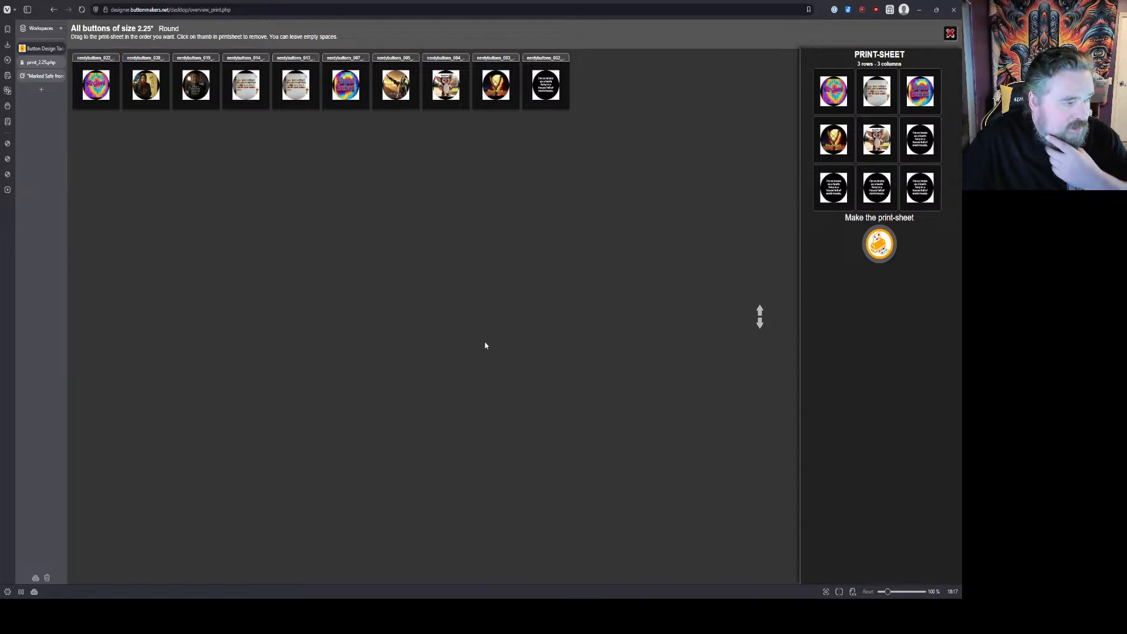
click(881, 248)
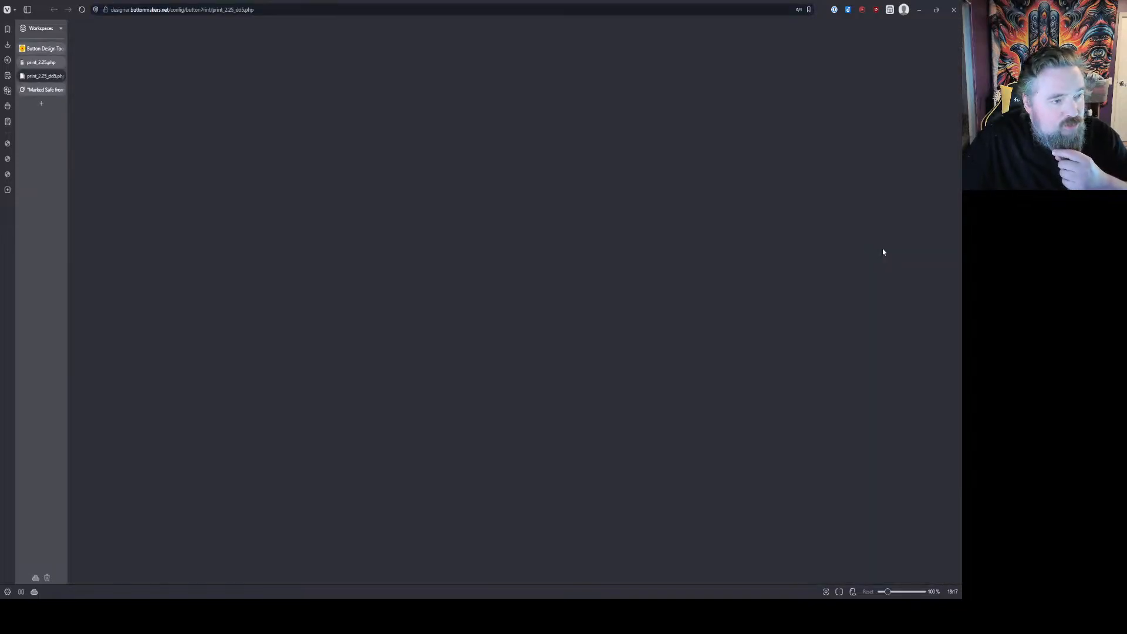